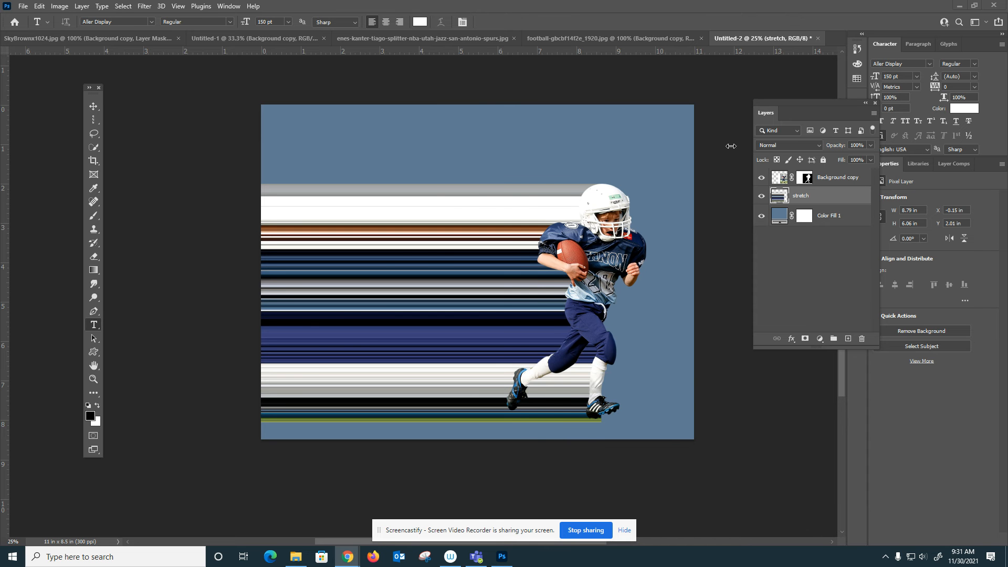
Step: Delete the masked Background copy layer from the football-gbcbf14f2e_1920.jpg document
{"action": "left_click", "coordinate": [606, 40]}
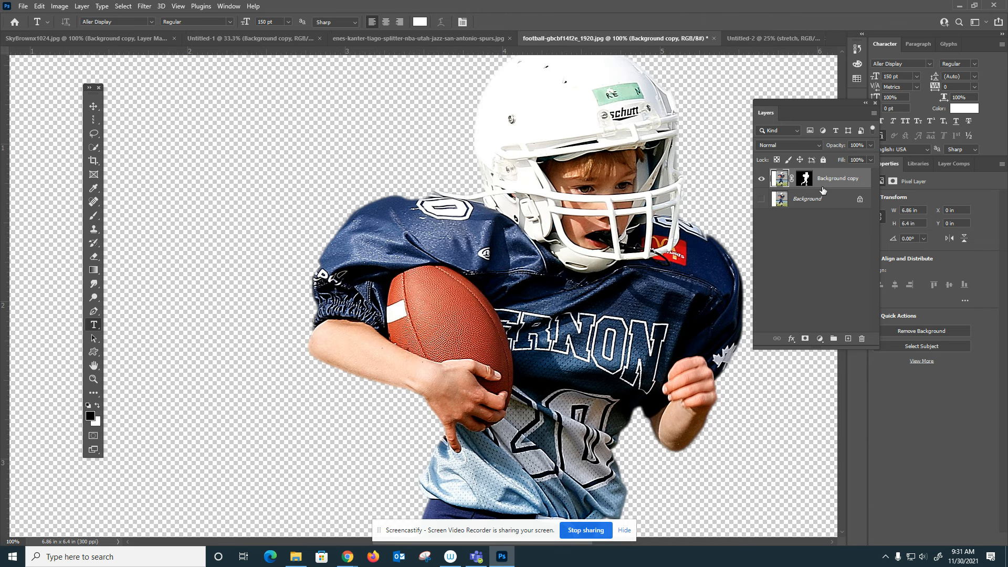
{"action": "key", "text": "Delete"}
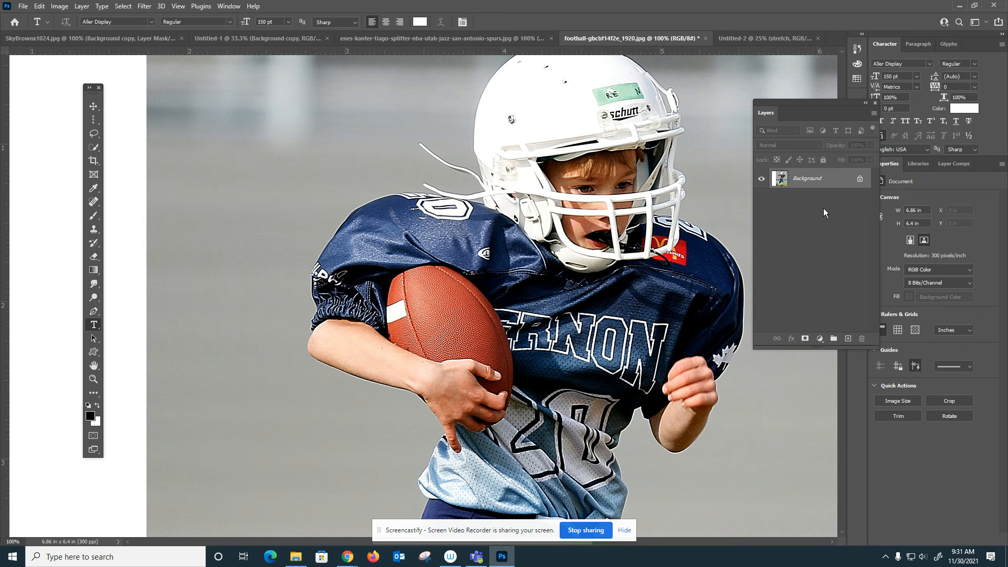
{"action": "key", "text": "ctrl+minus"}
{"action": "key", "text": "ctrl+minus"}
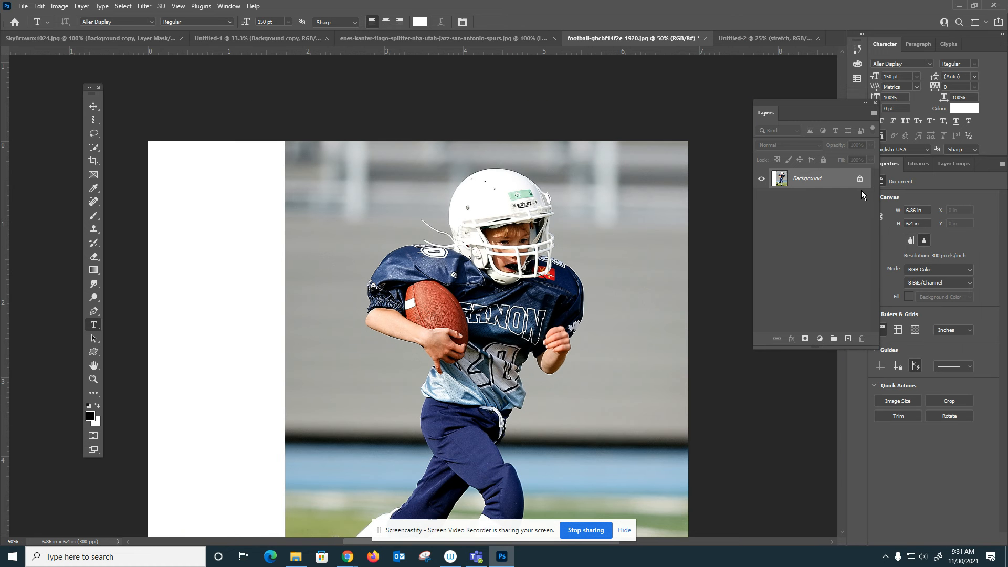
{"action": "key", "text": "ctrl+minus"}
{"action": "left_click_drag", "start_coordinate": [466, 310], "coordinate": [452, 265]}
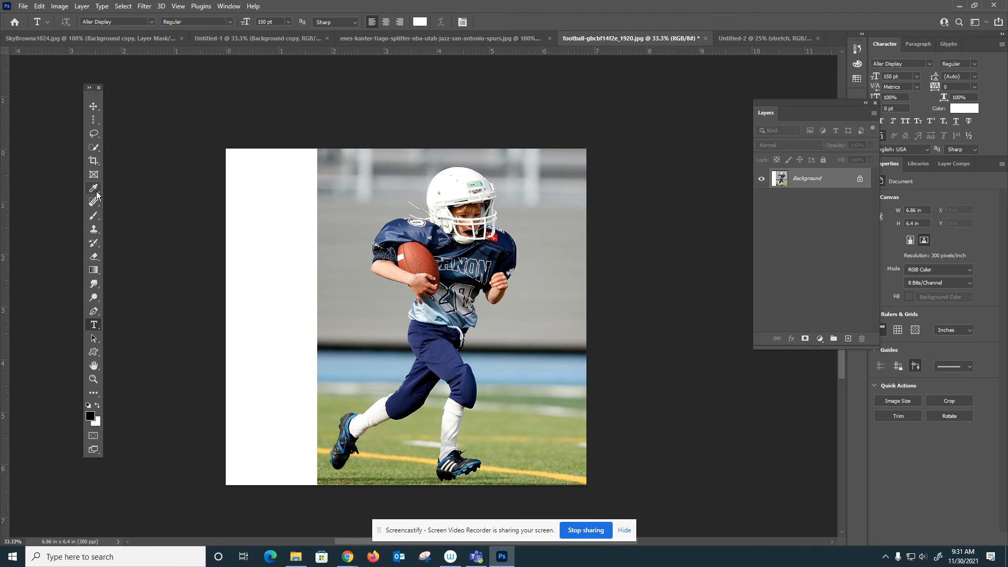
Step: Select the football player with the Object Selection tool by framing the figure
{"action": "left_click", "coordinate": [94, 147]}
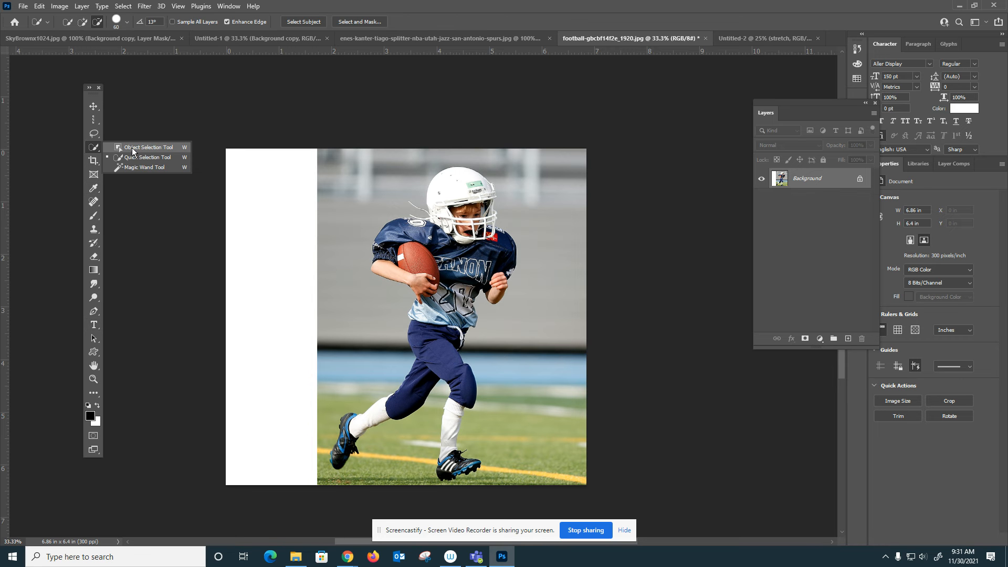
{"action": "left_click", "coordinate": [131, 151]}
{"action": "left_click_drag", "start_coordinate": [364, 164], "coordinate": [484, 442]}
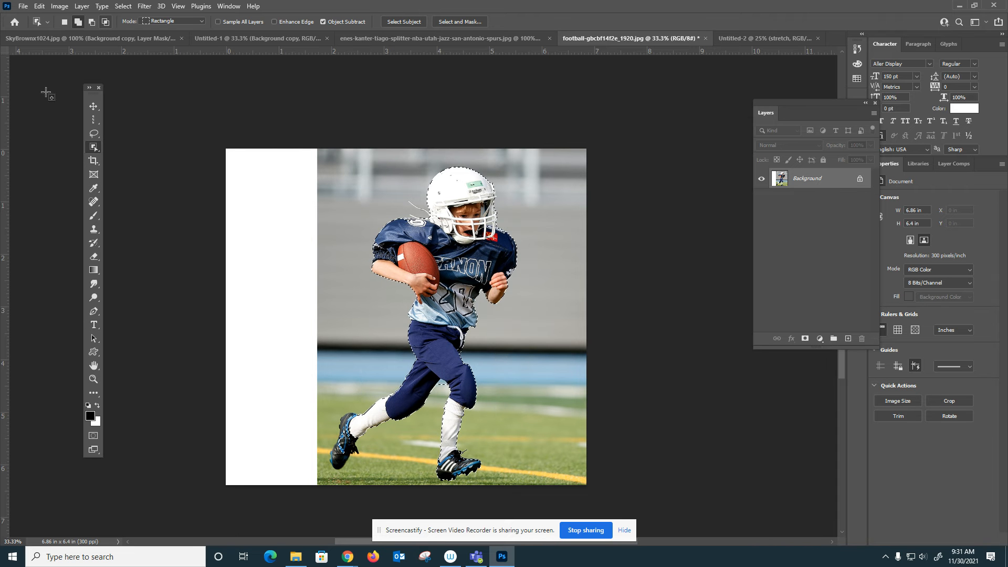
Step: Try the Magic Wand on the grass near the rear shoe, starting a new selection with tolerance 32
{"action": "right_click", "coordinate": [93, 147]}
{"action": "left_click", "coordinate": [131, 164]}
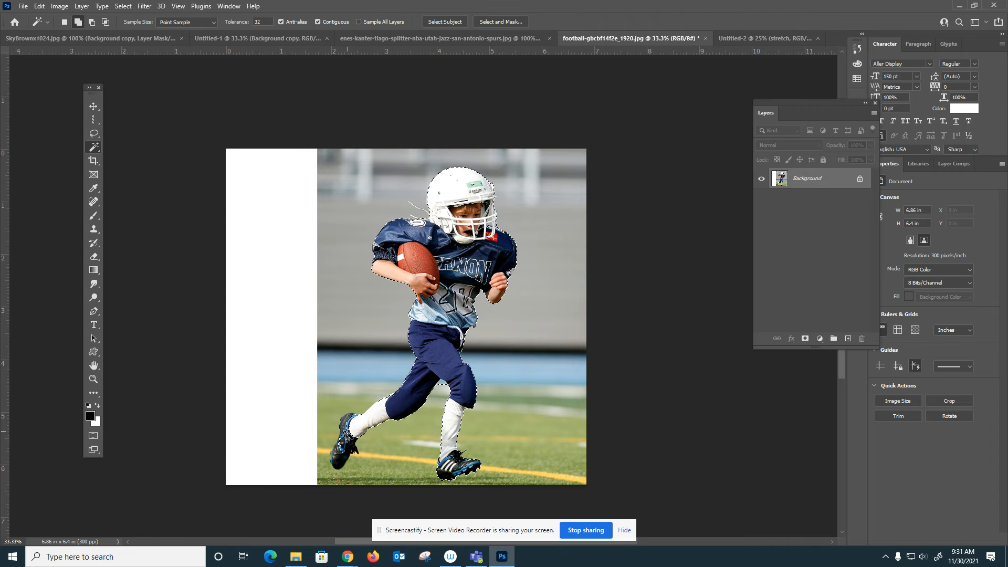
{"action": "left_click", "coordinate": [345, 450]}
{"action": "left_click", "coordinate": [64, 21]}
{"action": "left_click", "coordinate": [345, 433]}
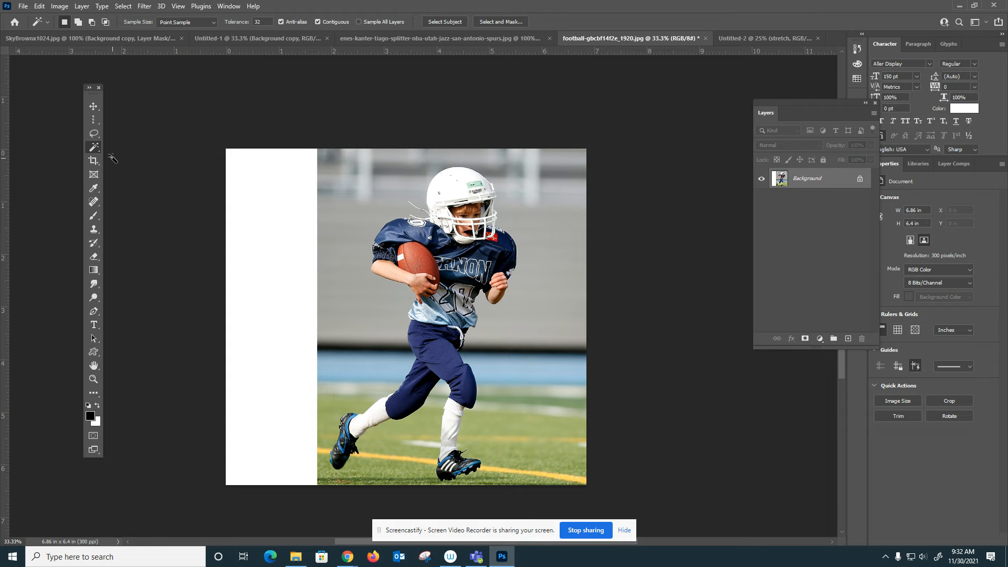
Step: Select the whole football player with the Quick Selection tool in add mode, using a brush size of 80
{"action": "right_click", "coordinate": [94, 149]}
{"action": "left_click", "coordinate": [128, 157]}
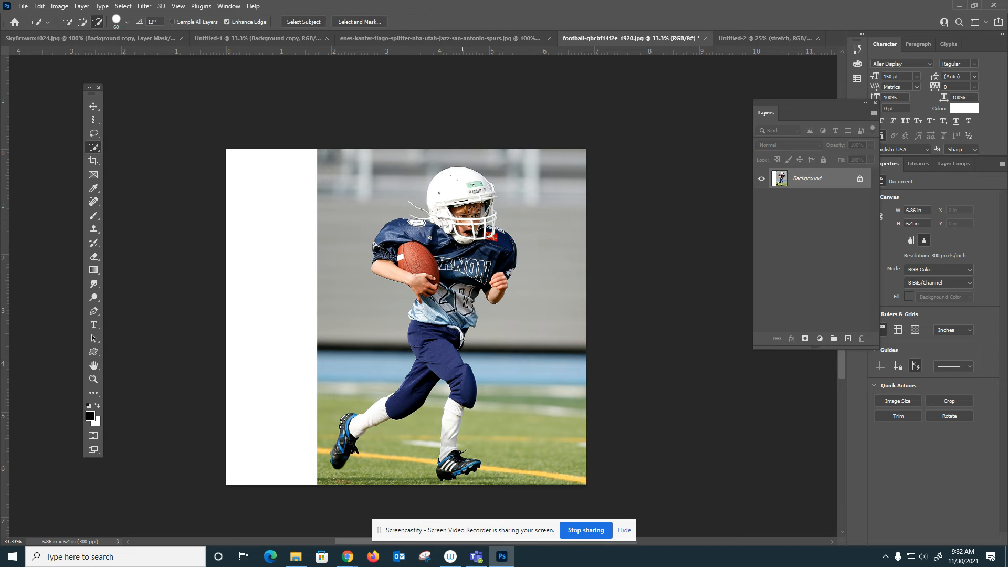
{"action": "left_click", "coordinate": [82, 23]}
{"action": "key", "text": "bracketright"}
{"action": "key", "text": "bracketright"}
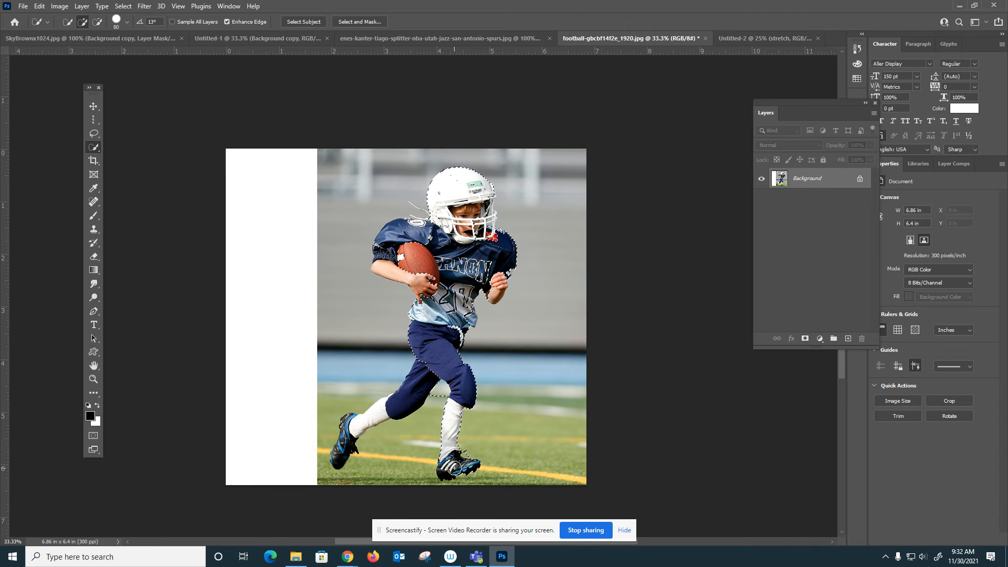
{"action": "mouse_move", "coordinate": [419, 361]}
{"action": "left_mouse_down"}
{"action": "mouse_move", "coordinate": [409, 401]}
{"action": "mouse_move", "coordinate": [351, 428]}
{"action": "mouse_move", "coordinate": [324, 440]}
{"action": "left_mouse_up"}
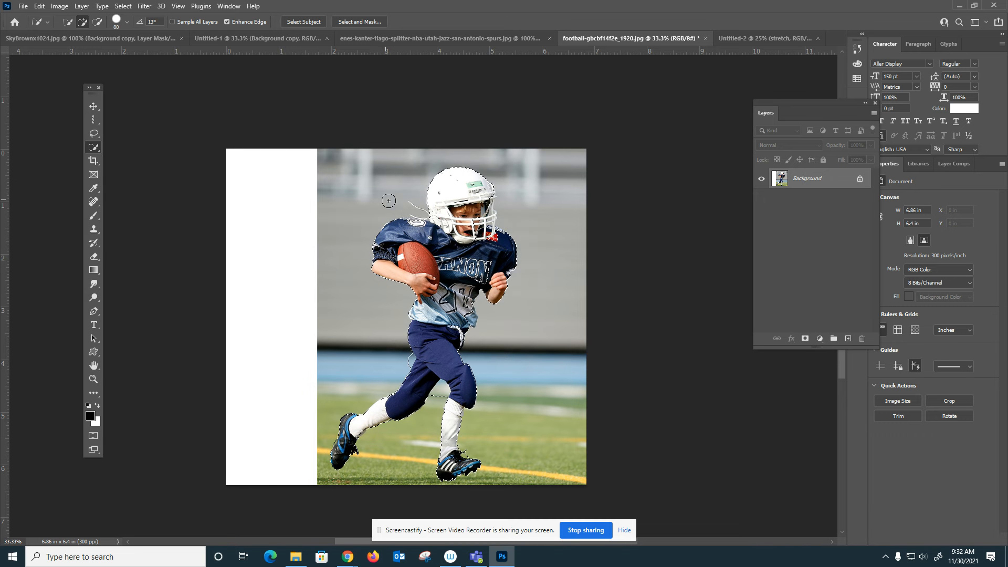
Step: Subtract the background areas between and behind the player's legs from the selection with a Quick Selection brush size of 45
{"action": "left_click", "coordinate": [97, 22]}
{"action": "key", "text": "p"}
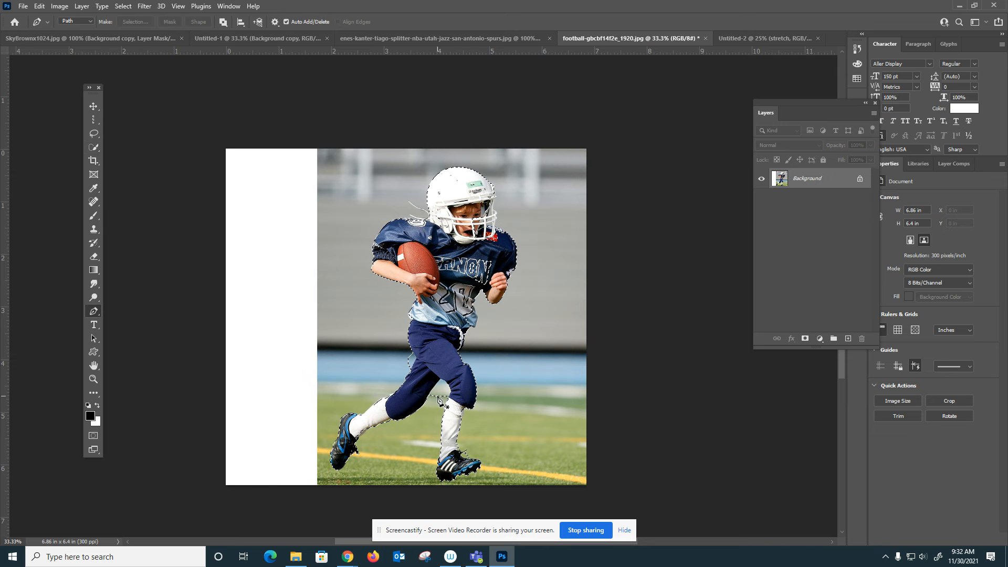
{"action": "left_click", "coordinate": [94, 215]}
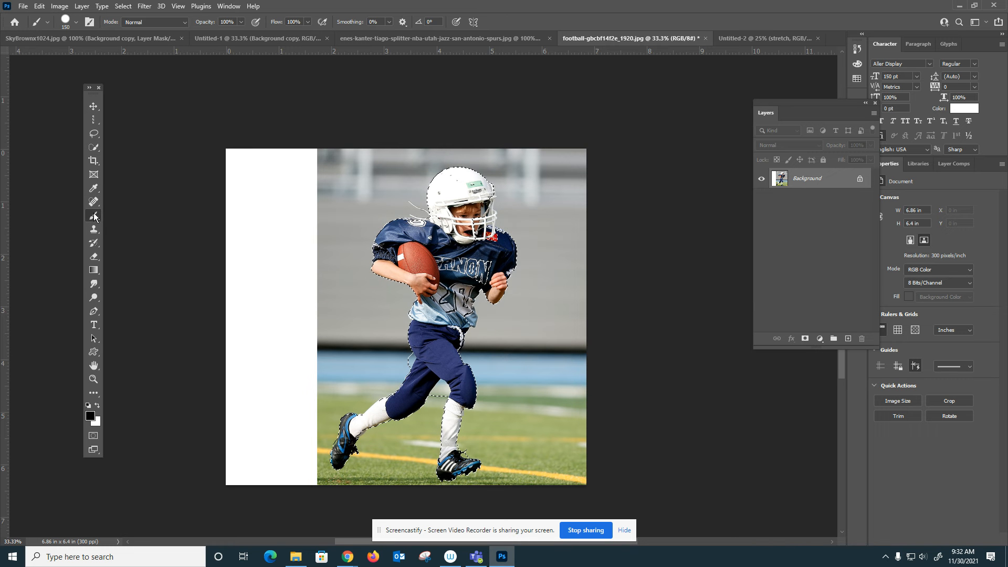
{"action": "left_click", "coordinate": [94, 147]}
{"action": "key", "text": "bracketleft"}
{"action": "key", "text": "bracketleft"}
{"action": "key", "text": "bracketleft"}
{"action": "key", "text": "bracketleft"}
{"action": "left_click_drag", "start_coordinate": [436, 399], "coordinate": [437, 388]}
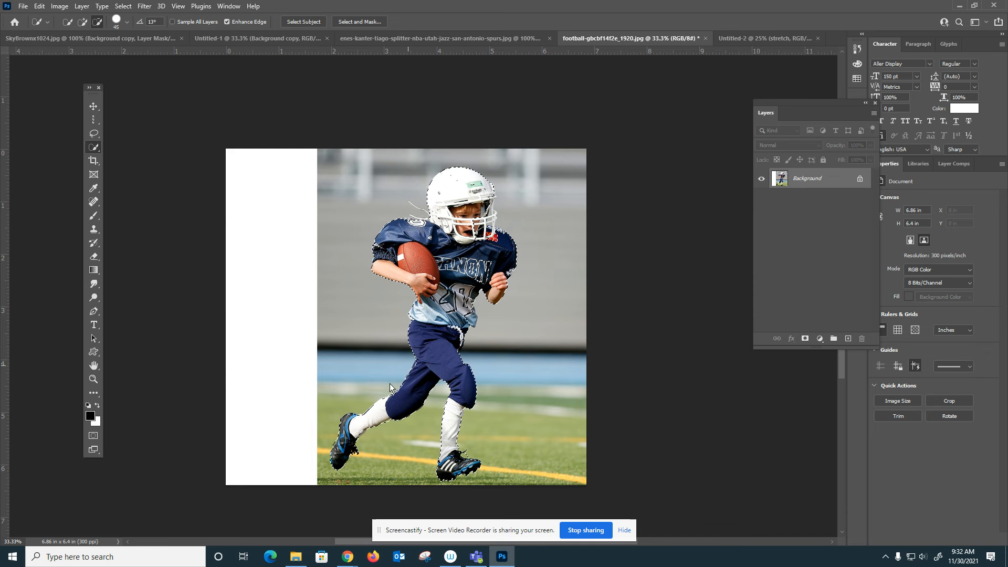
Step: Open the selection in Select and Mask and add the missing face mask, jersey and waist areas to it
{"action": "left_click", "coordinate": [347, 22]}
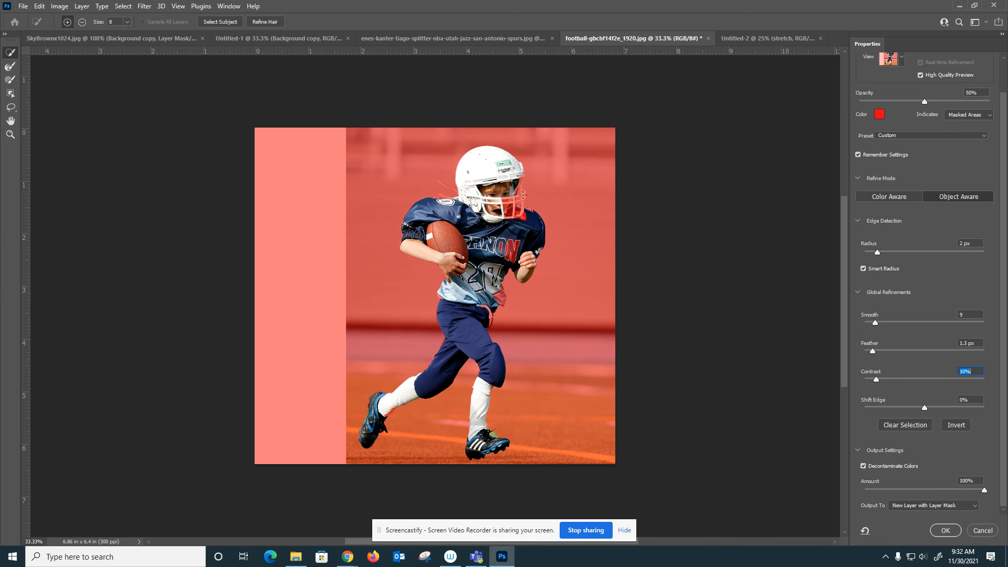
{"action": "left_click_drag", "start_coordinate": [505, 209], "coordinate": [508, 206]}
{"action": "left_click", "coordinate": [517, 215]}
{"action": "key", "text": "bracketright"}
{"action": "key", "text": "bracketright"}
{"action": "left_click_drag", "start_coordinate": [495, 296], "coordinate": [477, 329]}
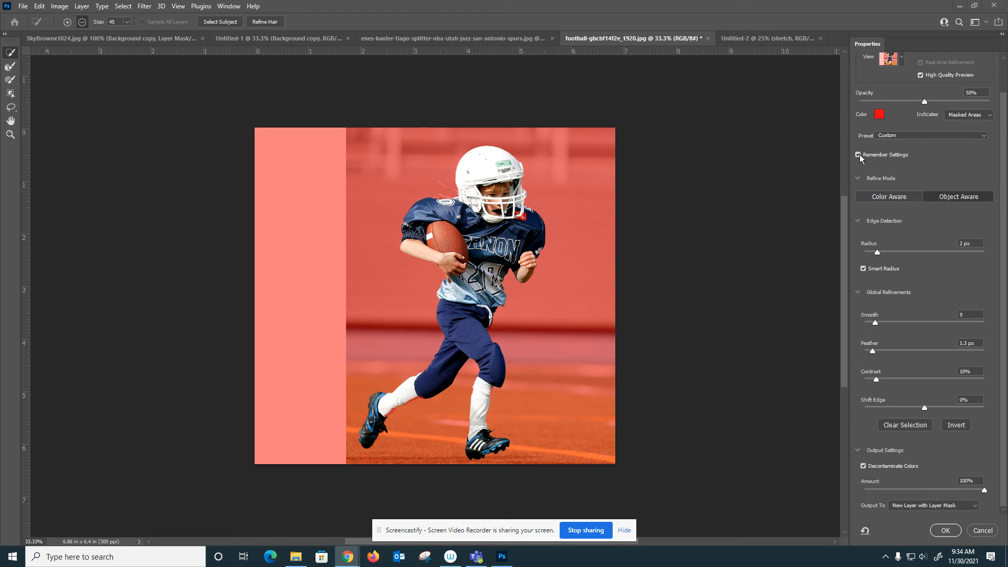
Step: Subtract part of the player's rear leg from the selection and paint it back in
{"action": "left_click", "coordinate": [978, 135]}
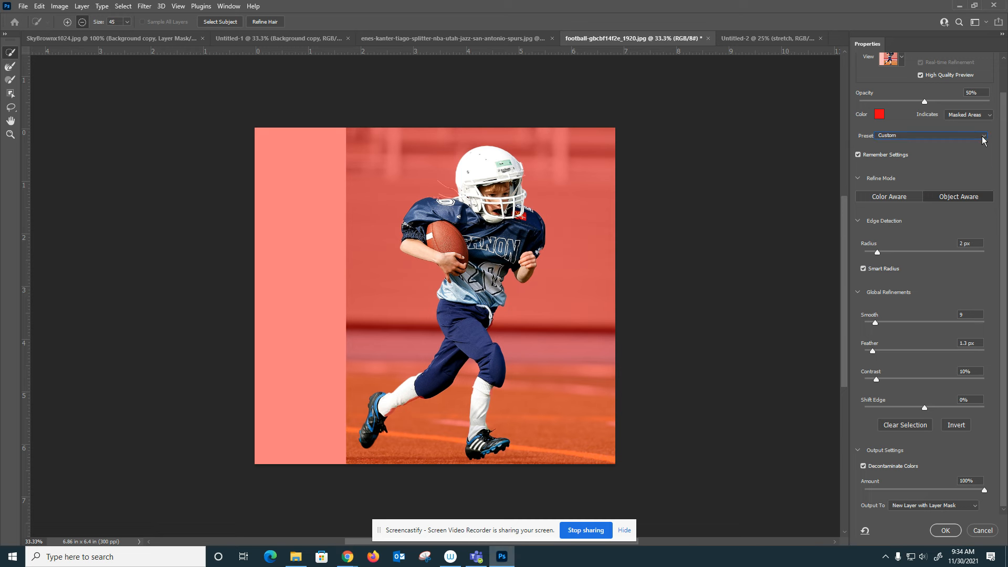
{"action": "left_click", "coordinate": [984, 138]}
{"action": "left_click", "coordinate": [984, 138]}
{"action": "mouse_move", "coordinate": [427, 406]}
{"action": "left_mouse_down"}
{"action": "mouse_move", "coordinate": [418, 387]}
{"action": "mouse_move", "coordinate": [403, 402]}
{"action": "left_mouse_up"}
{"action": "left_click", "coordinate": [67, 21]}
{"action": "left_click_drag", "start_coordinate": [422, 393], "coordinate": [387, 414]}
{"action": "left_click", "coordinate": [857, 221]}
{"action": "left_click", "coordinate": [857, 221]}
Step: Subtract a spot beside the front shin and output the refined selection to a new layer with layer mask
{"action": "left_click", "coordinate": [932, 506]}
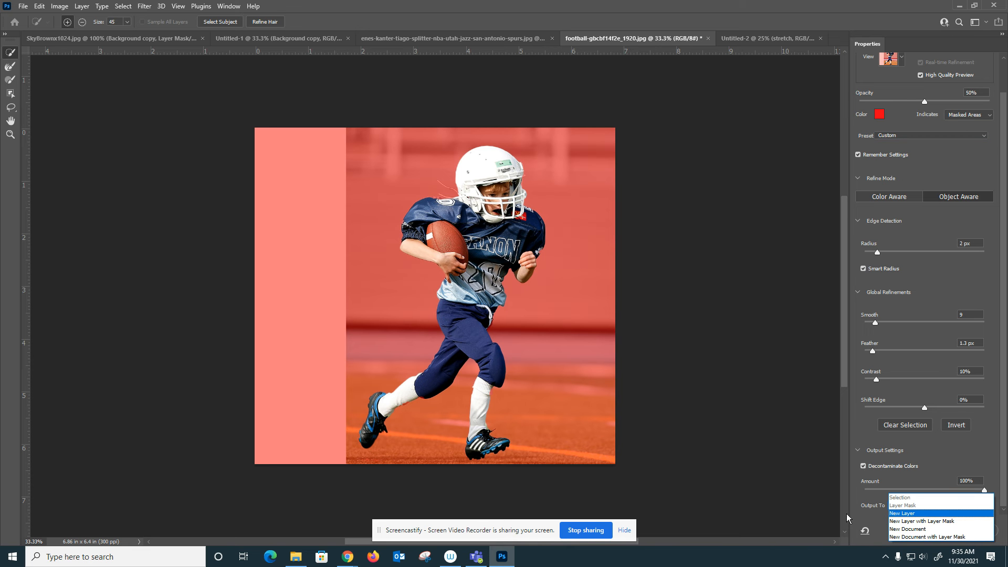
{"action": "left_click", "coordinate": [903, 521]}
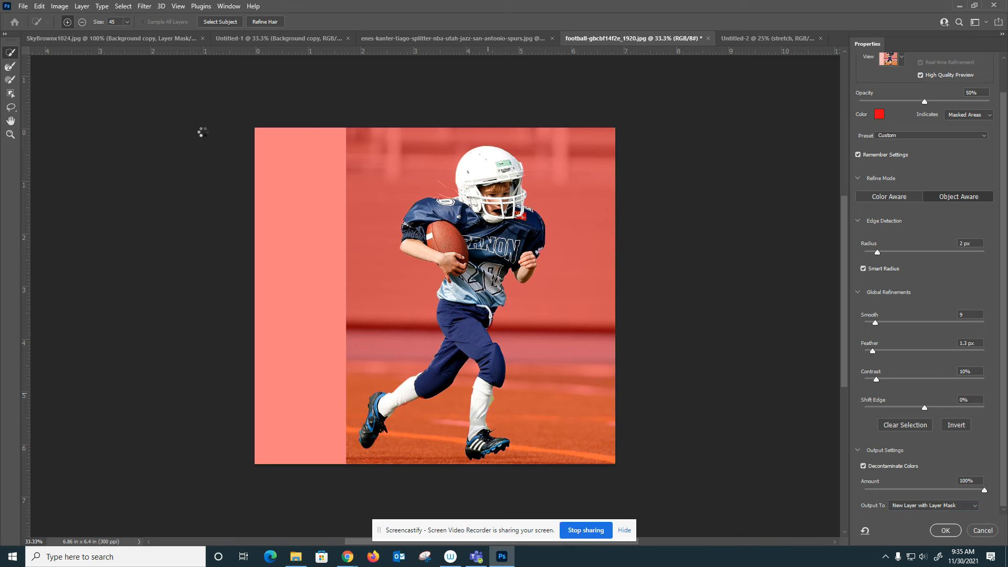
{"action": "left_click", "coordinate": [82, 21]}
{"action": "left_click", "coordinate": [496, 403]}
{"action": "left_click", "coordinate": [948, 534]}
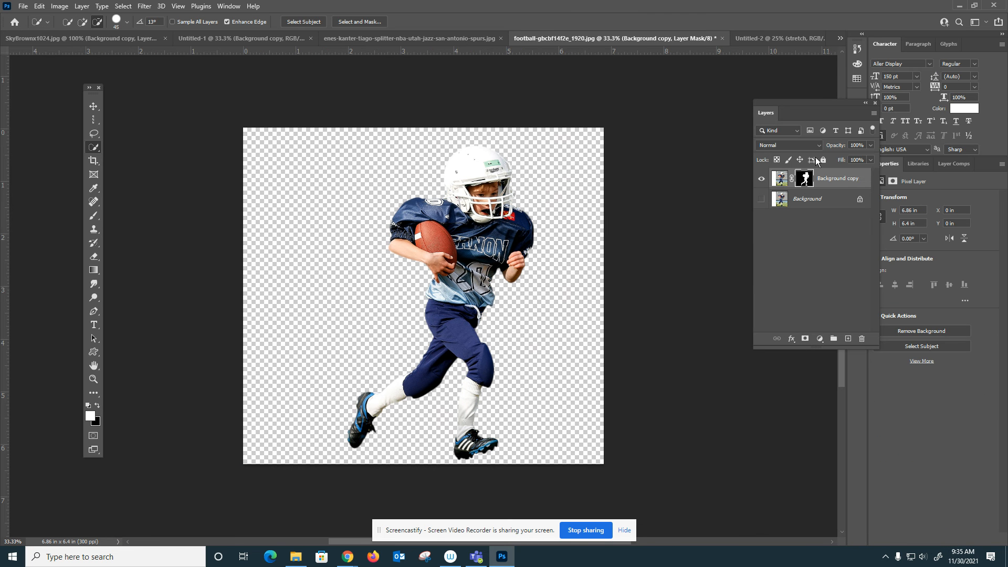
Step: Create a new document 11 inches wide and 8.5 inches high at 300 pixels/inch with a white background
{"action": "left_click", "coordinate": [22, 6]}
{"action": "left_click", "coordinate": [32, 17]}
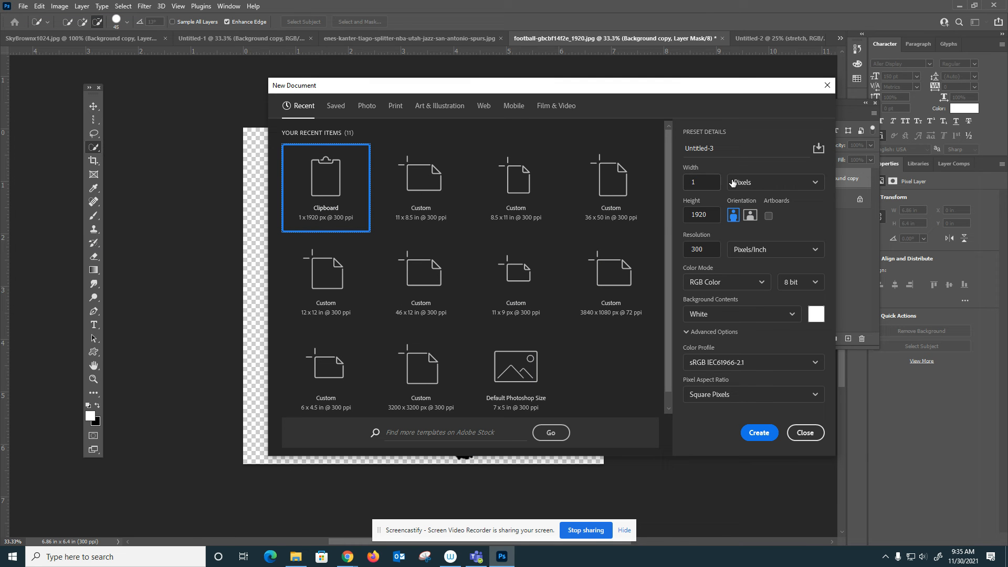
{"action": "left_click", "coordinate": [776, 182]}
{"action": "left_click", "coordinate": [742, 219]}
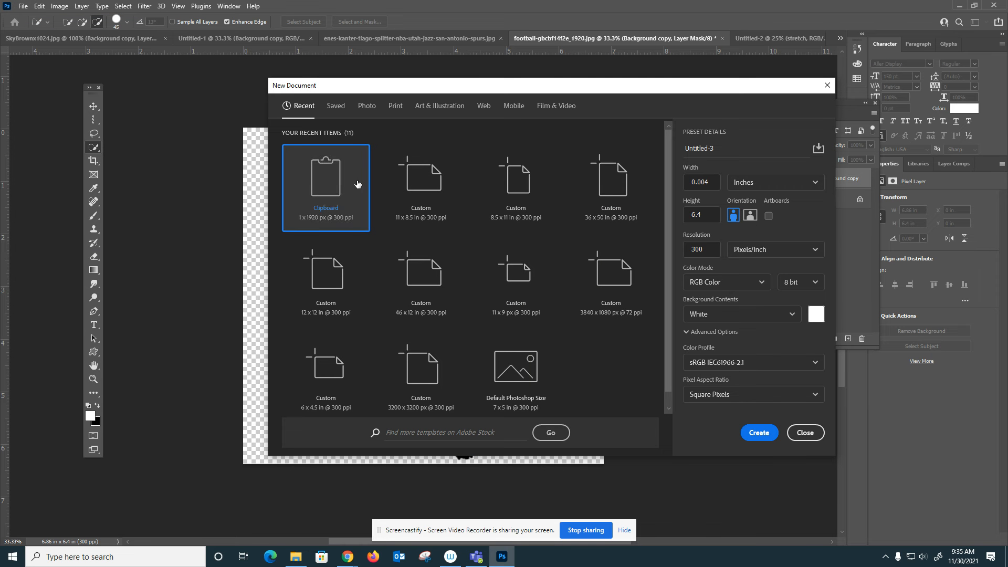
{"action": "left_click", "coordinate": [700, 182]}
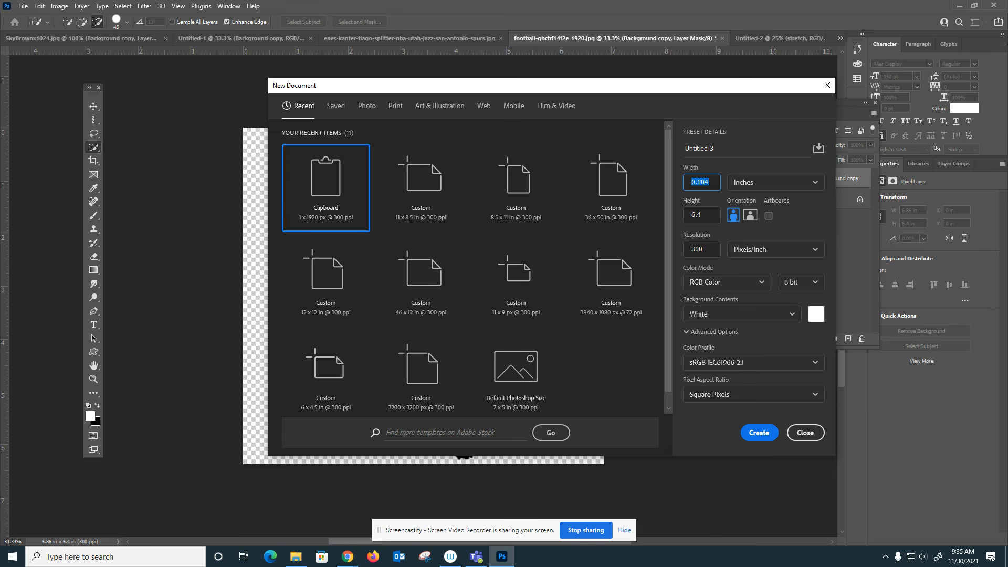
{"action": "type", "text": "11"}
{"action": "key", "text": "Tab"}
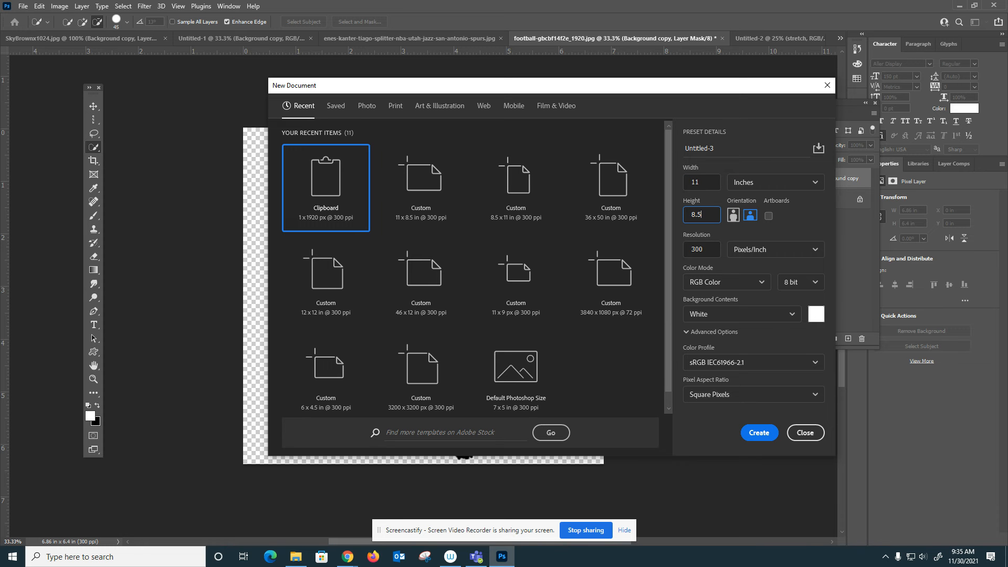
{"action": "type", "text": "8.5"}
{"action": "left_click", "coordinate": [758, 433]}
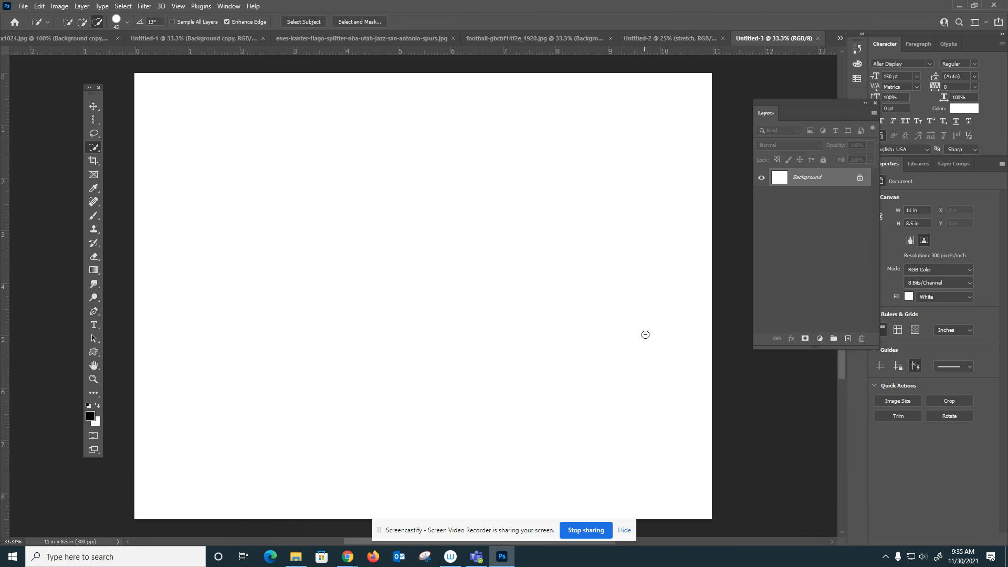
Step: Copy the masked player layer into the new document and place it on the right side at about X 4.81 in, Y 1.39 in
{"action": "left_click_drag", "start_coordinate": [748, 42], "coordinate": [615, 40]}
{"action": "left_click_drag", "start_coordinate": [753, 32], "coordinate": [623, 31]}
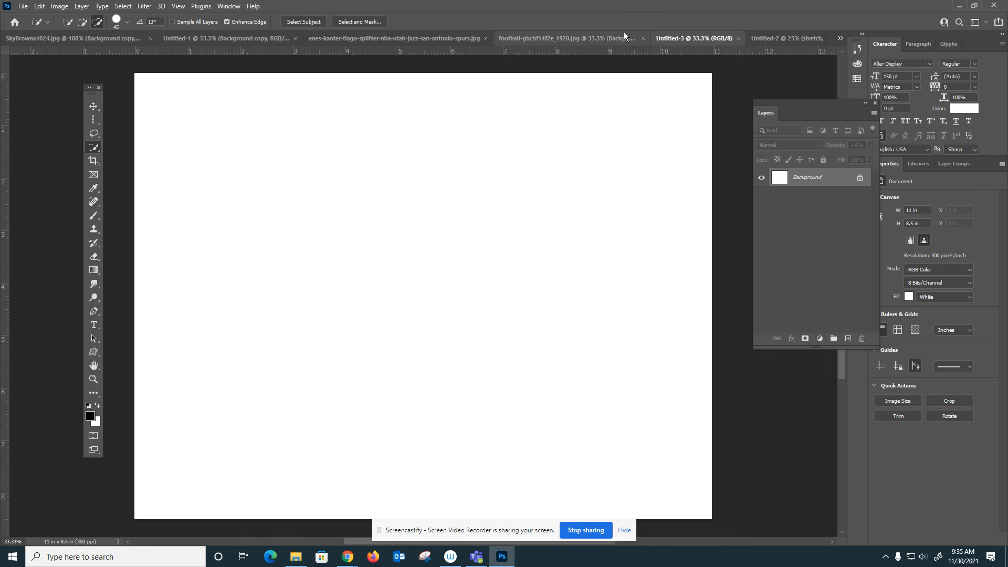
{"action": "left_click", "coordinate": [519, 36]}
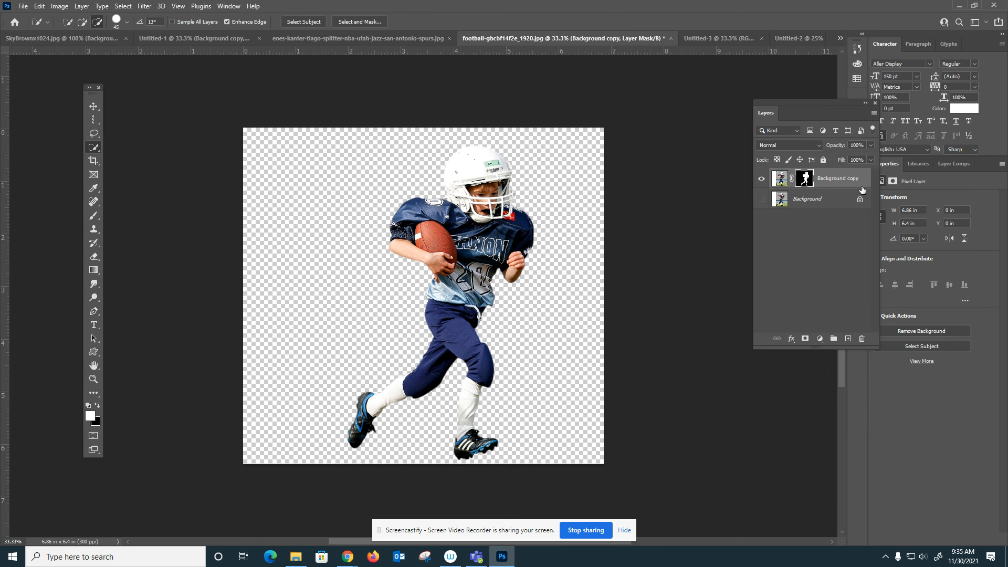
{"action": "left_click_drag", "start_coordinate": [856, 184], "coordinate": [583, 294]}
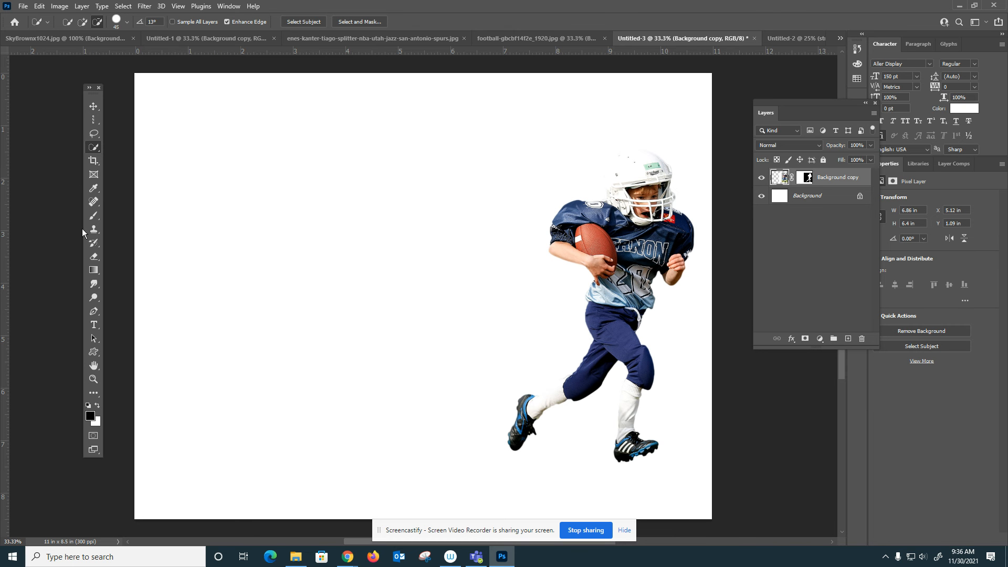
{"action": "left_click", "coordinate": [94, 106]}
{"action": "mouse_move", "coordinate": [610, 348]}
{"action": "left_mouse_down"}
{"action": "mouse_move", "coordinate": [577, 352]}
{"action": "mouse_move", "coordinate": [585, 373]}
{"action": "mouse_move", "coordinate": [593, 365]}
{"action": "left_mouse_up"}
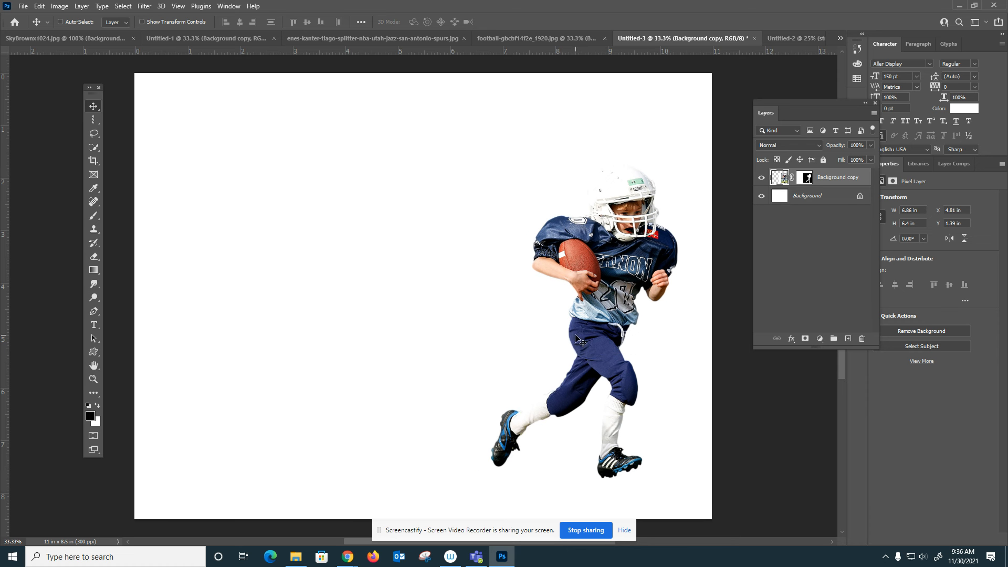
Step: Unlock the white Background layer and delete it
{"action": "left_click", "coordinate": [858, 200]}
{"action": "left_click", "coordinate": [859, 197]}
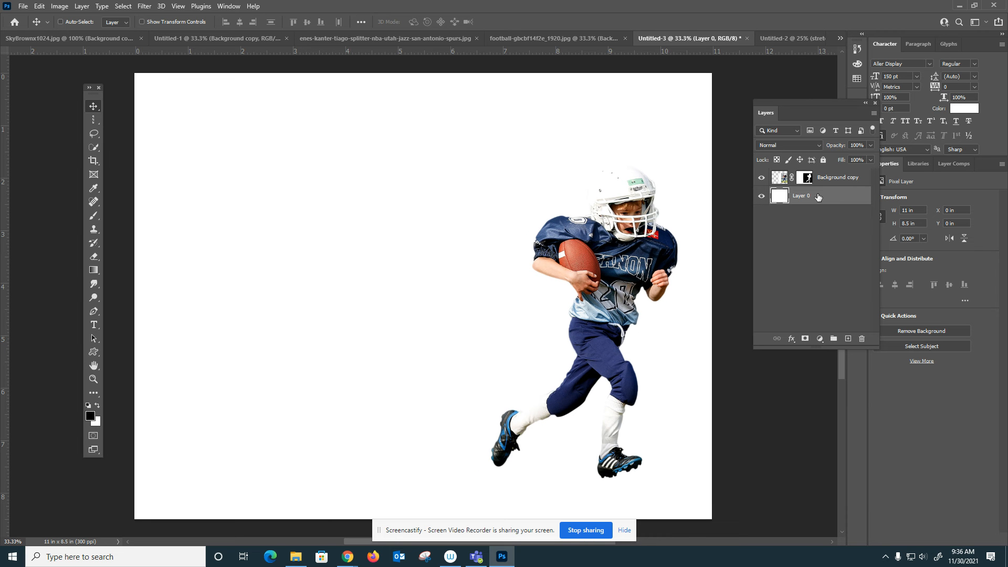
{"action": "key", "text": "Delete"}
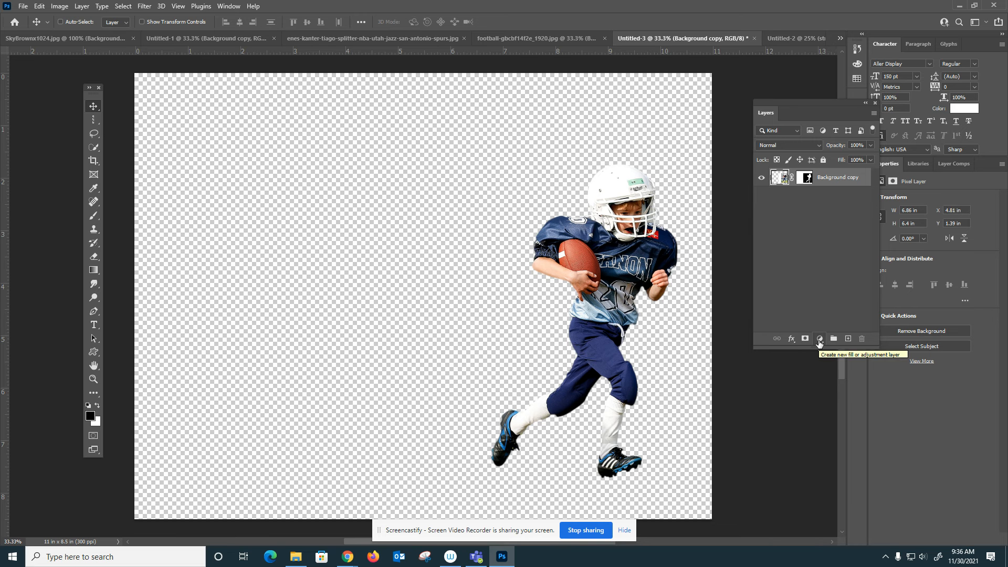
{"action": "left_click", "coordinate": [819, 340]}
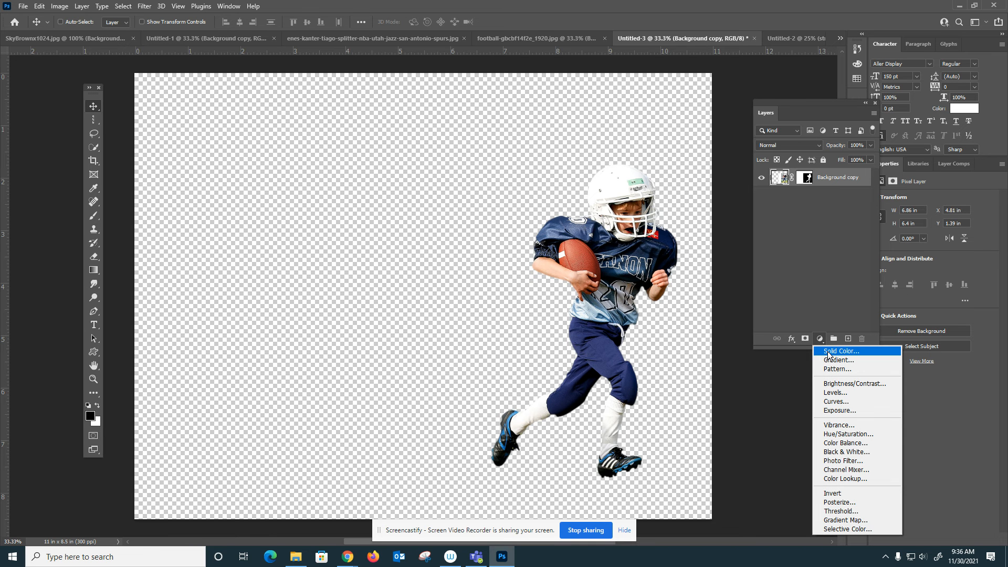
{"action": "left_click", "coordinate": [829, 356]}
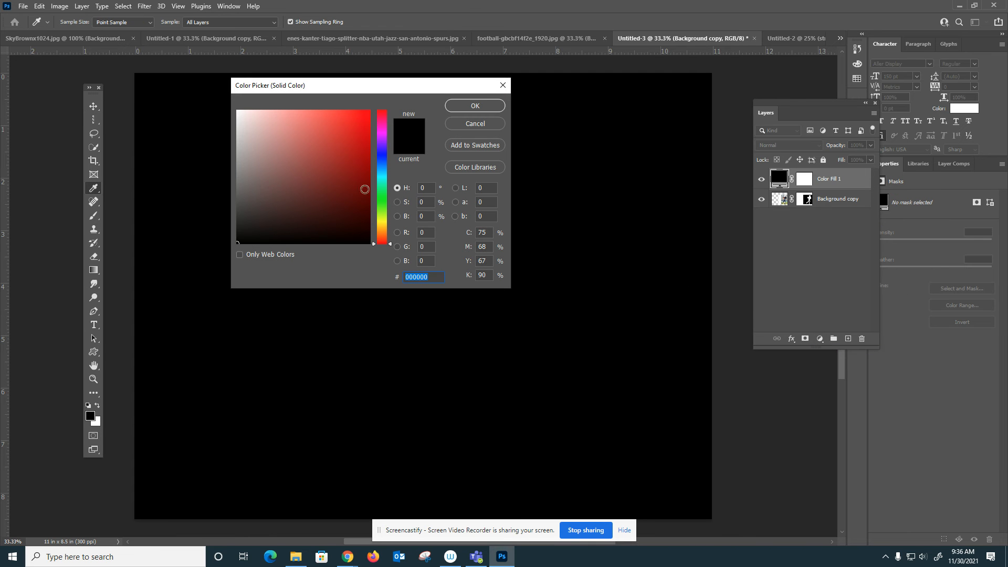
{"action": "left_click", "coordinate": [475, 124]}
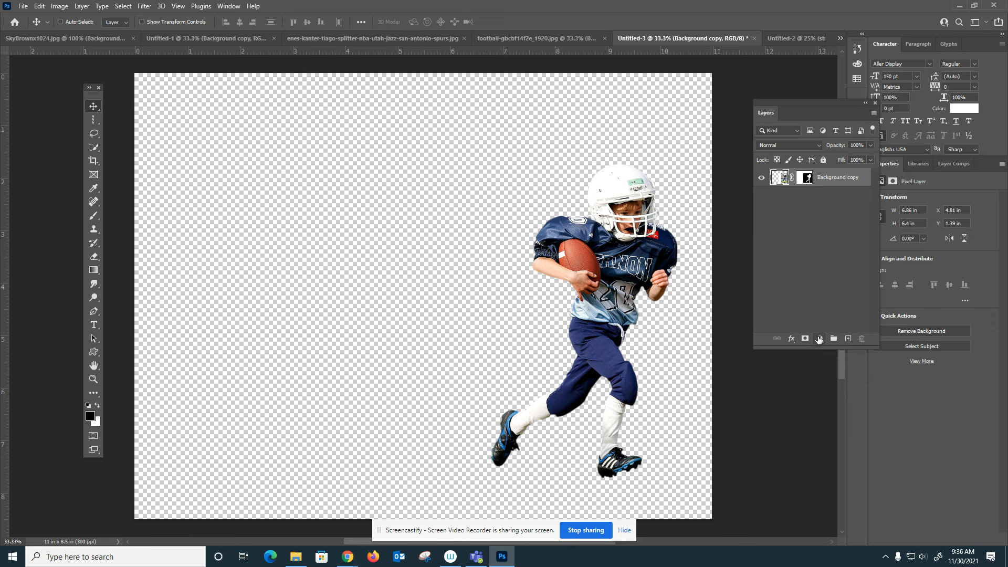
Step: Add a new blank layer and place it beneath the player's Background copy layer
{"action": "left_click", "coordinate": [847, 340]}
{"action": "left_click_drag", "start_coordinate": [803, 177], "coordinate": [790, 209]}
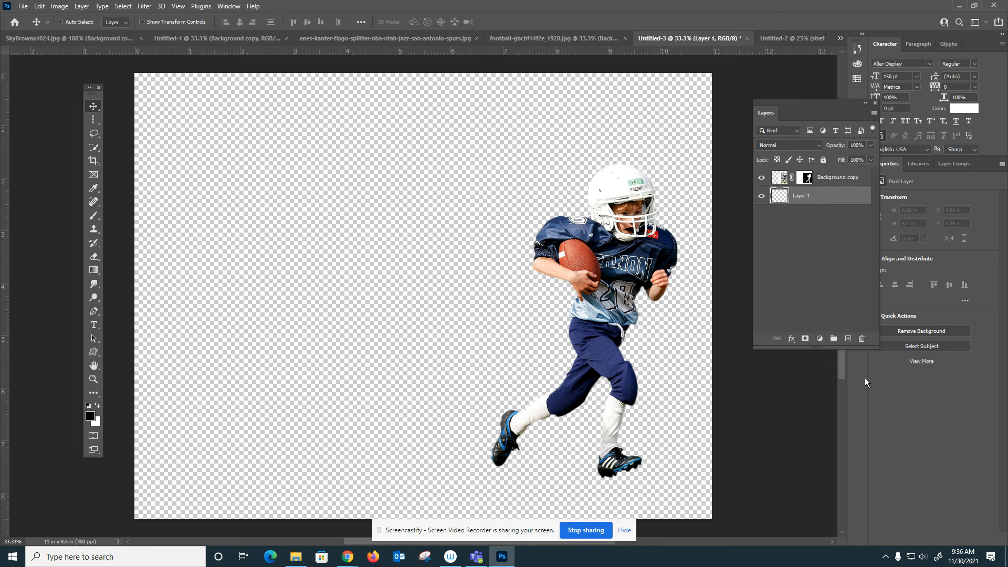
Step: Create a Solid Color fill layer behind the player, sampling the muted blue #6e92ac from his uniform
{"action": "left_click", "coordinate": [819, 338]}
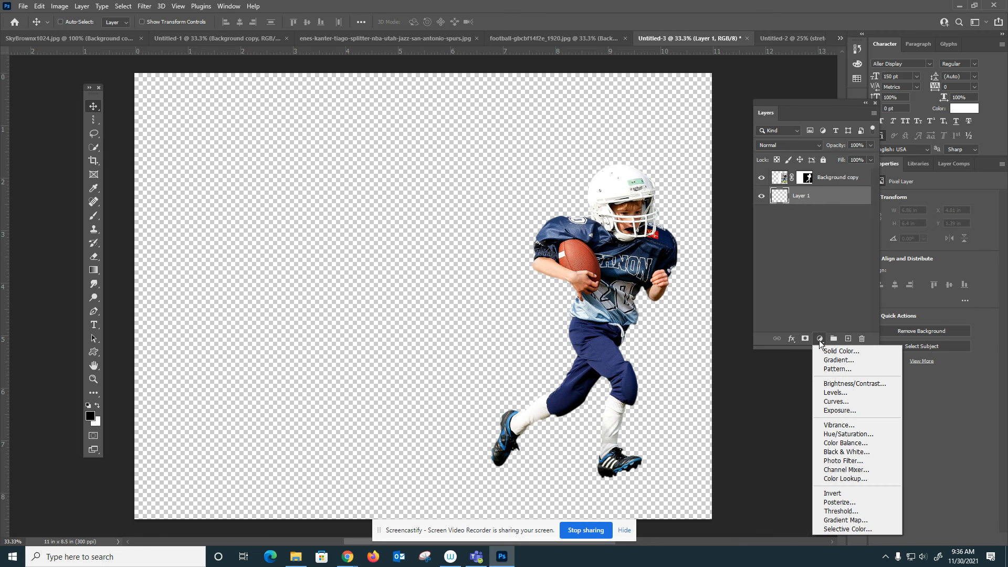
{"action": "left_click", "coordinate": [829, 351]}
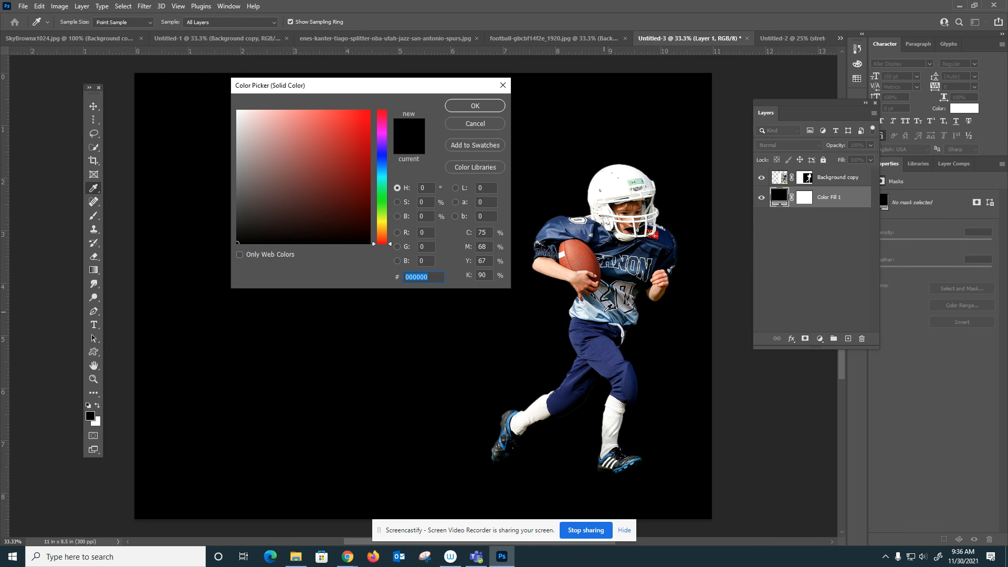
{"action": "left_click", "coordinate": [605, 304]}
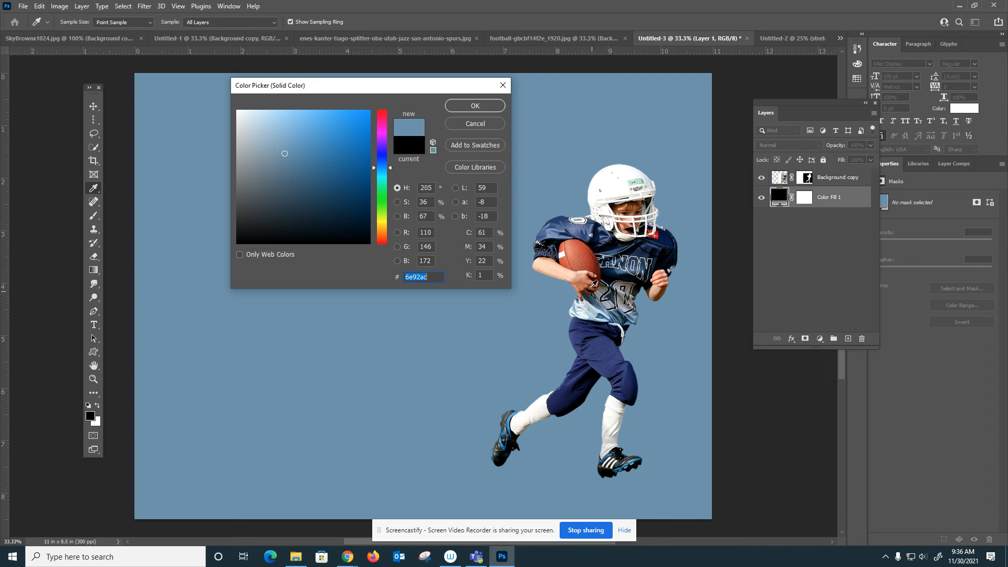
{"action": "left_click", "coordinate": [482, 106]}
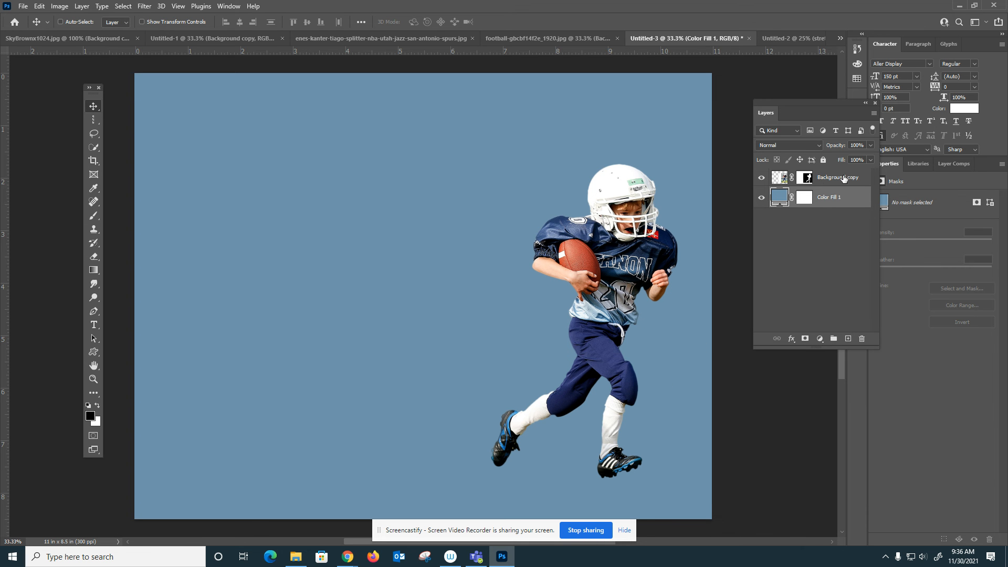
Step: Rename the player's Background copy layer as "player"
{"action": "left_click", "coordinate": [782, 179]}
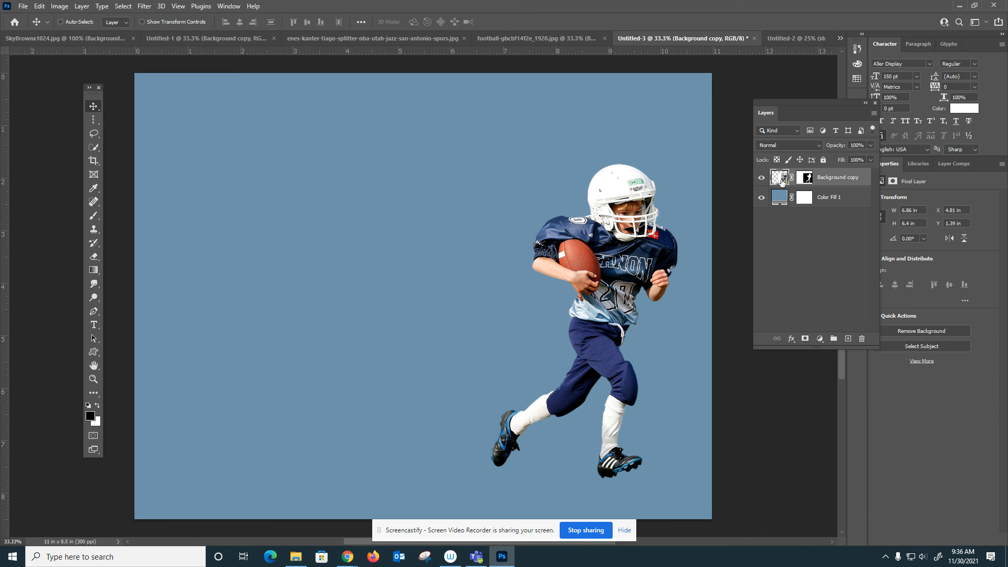
{"action": "double_click", "coordinate": [834, 178]}
{"action": "type", "text": "Dlayer"}
{"action": "key", "text": "Return"}
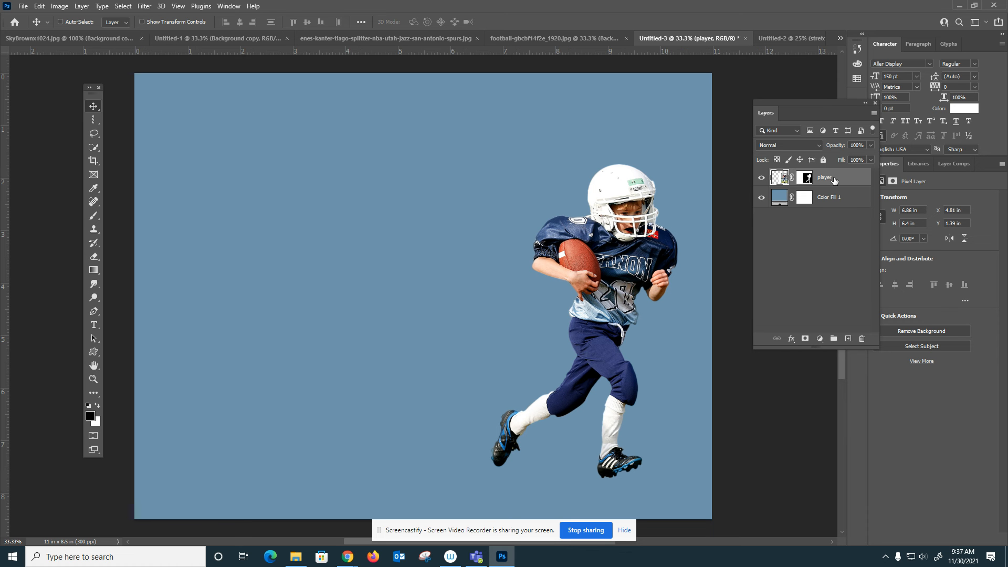
Step: Select a single pixel column through the player's helmet and body at about X 9.15 in and copy it to a new layer
{"action": "left_click", "coordinate": [97, 121]}
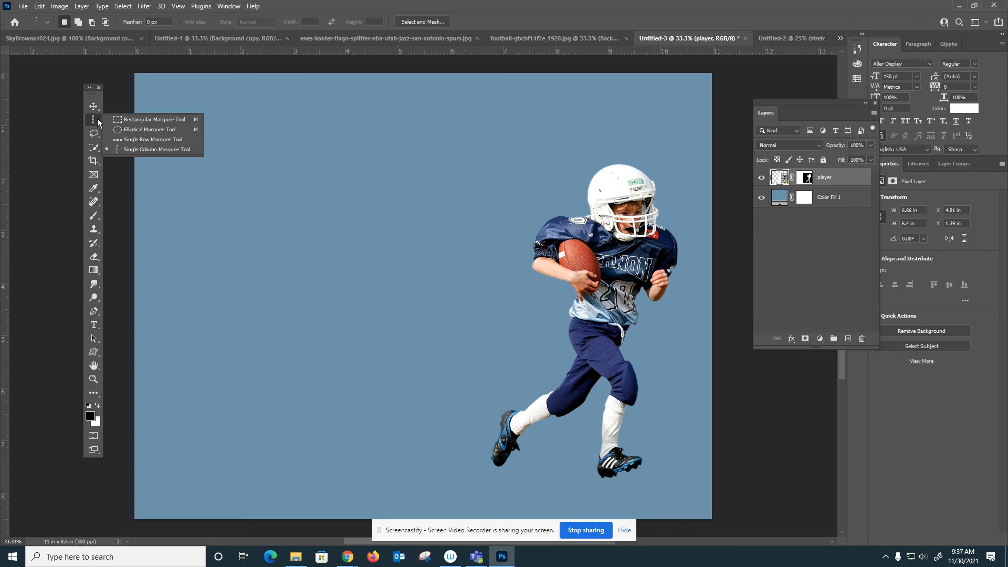
{"action": "left_click", "coordinate": [138, 150]}
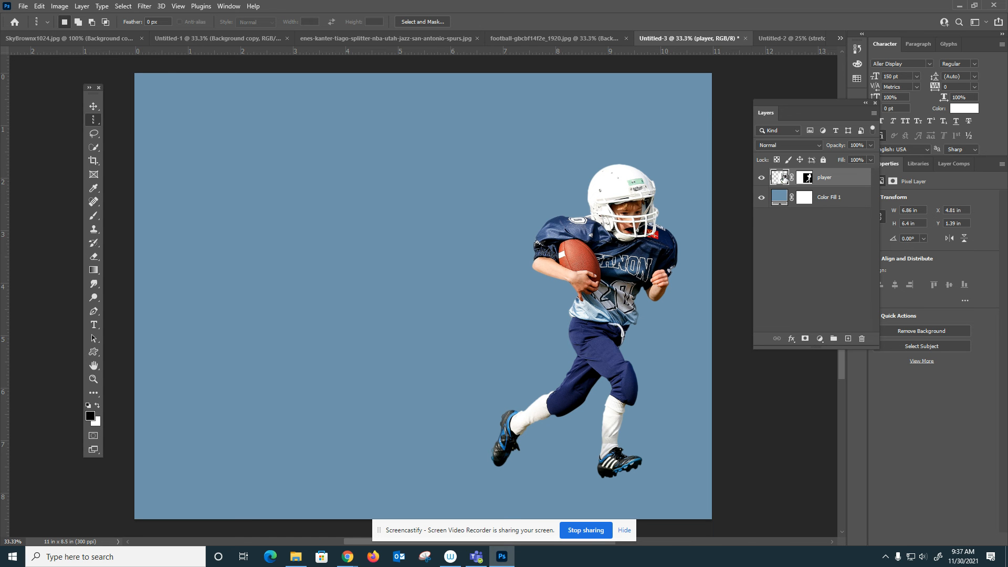
{"action": "left_click", "coordinate": [612, 176]}
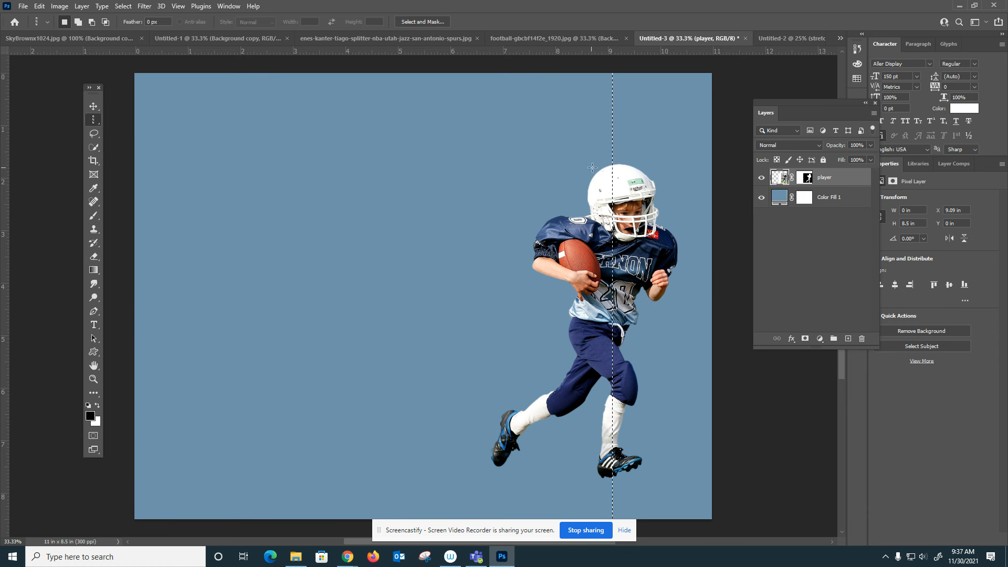
{"action": "left_click_drag", "start_coordinate": [613, 176], "coordinate": [598, 175]}
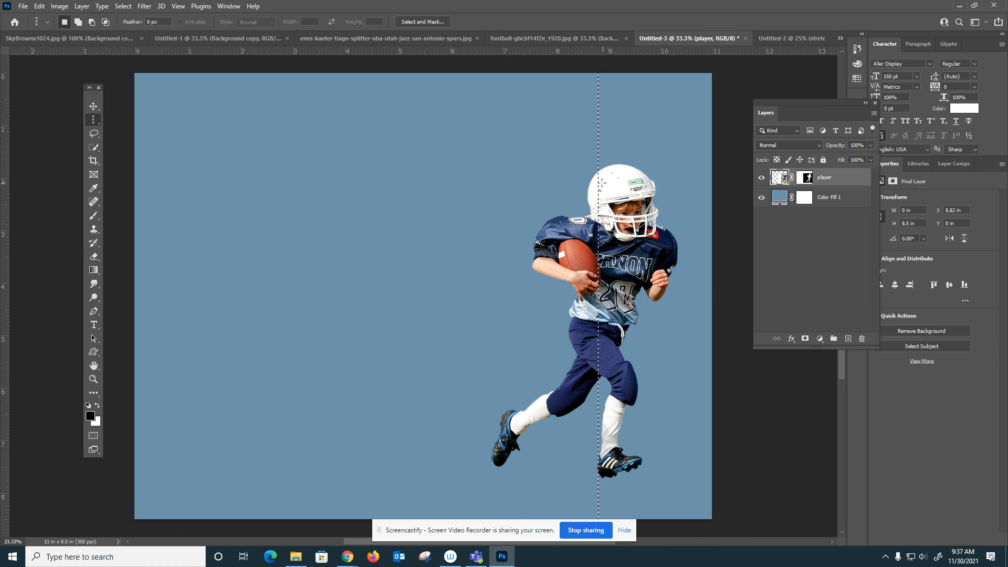
{"action": "left_click_drag", "start_coordinate": [598, 179], "coordinate": [616, 187]}
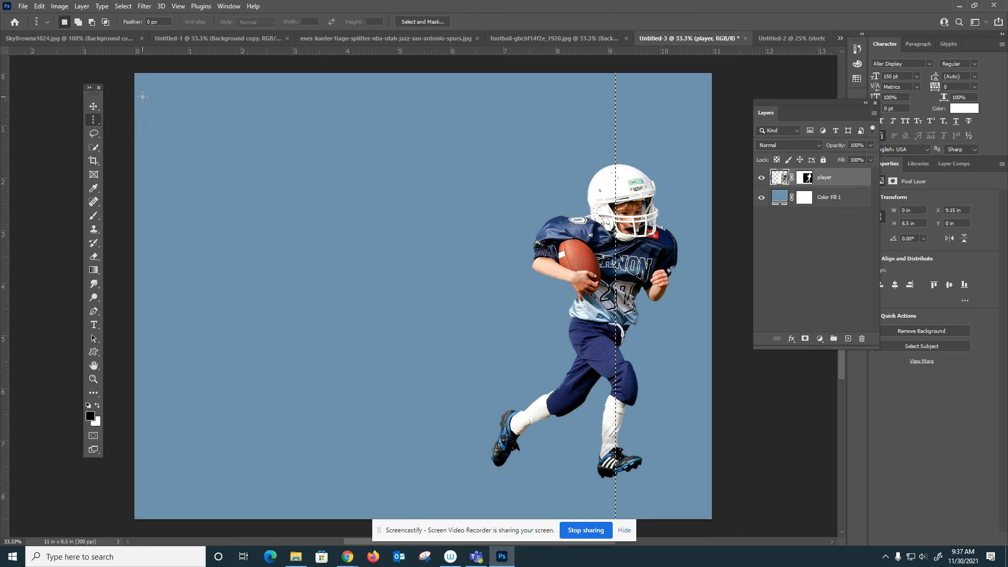
{"action": "key", "text": "ctrl+j"}
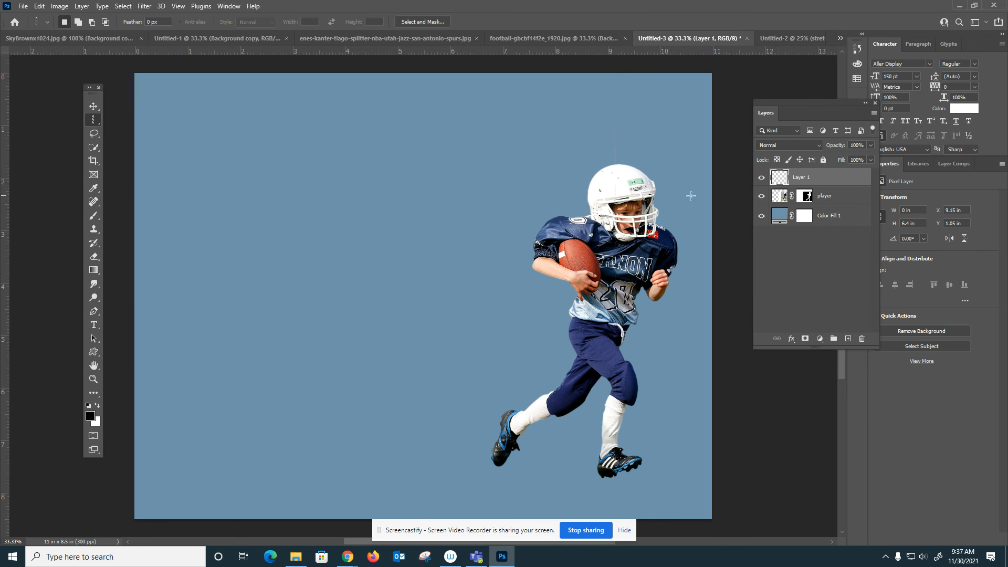
Step: Check the copied pixel column with the player hidden, show the player again and rename the column's layer as "stretch"
{"action": "left_click", "coordinate": [762, 196]}
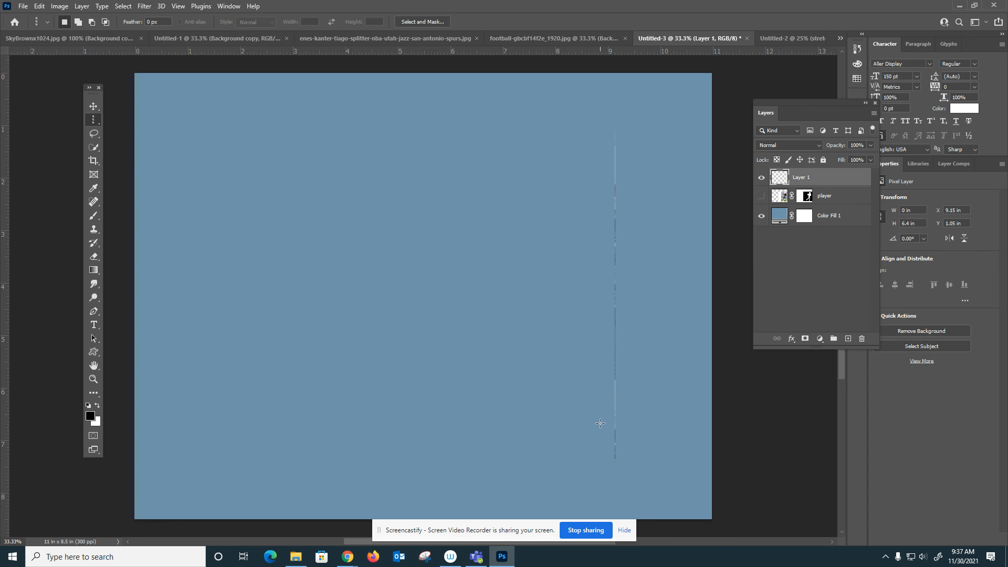
{"action": "left_click", "coordinate": [761, 196]}
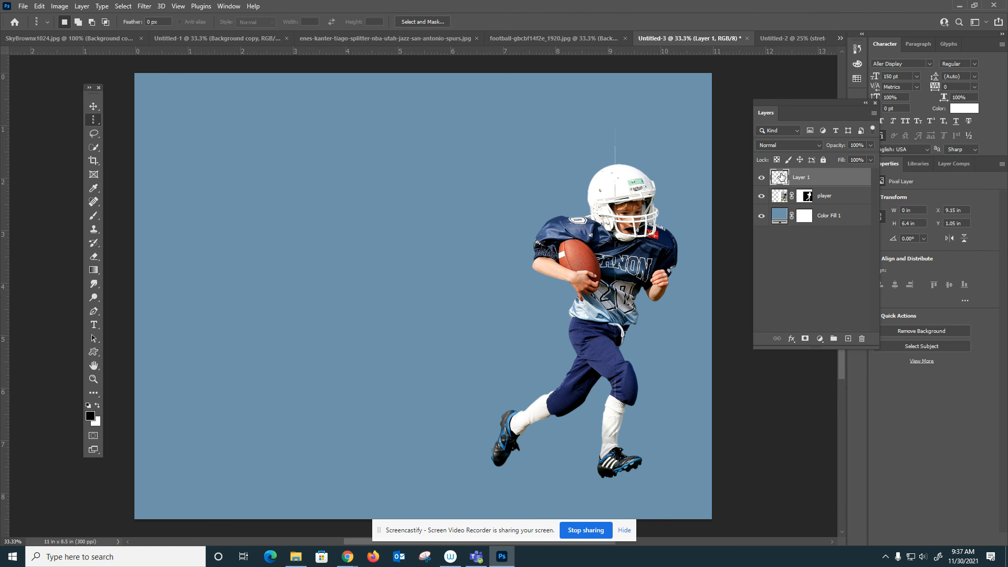
{"action": "double_click", "coordinate": [799, 177]}
{"action": "type", "text": "stretch"}
{"action": "key", "text": "Return"}
Step: Stretch the pixel column to the canvas's left edge and fit it to the player's height, about 9.16 in wide and 6.06 in high
{"action": "key", "text": "ctrl+t"}
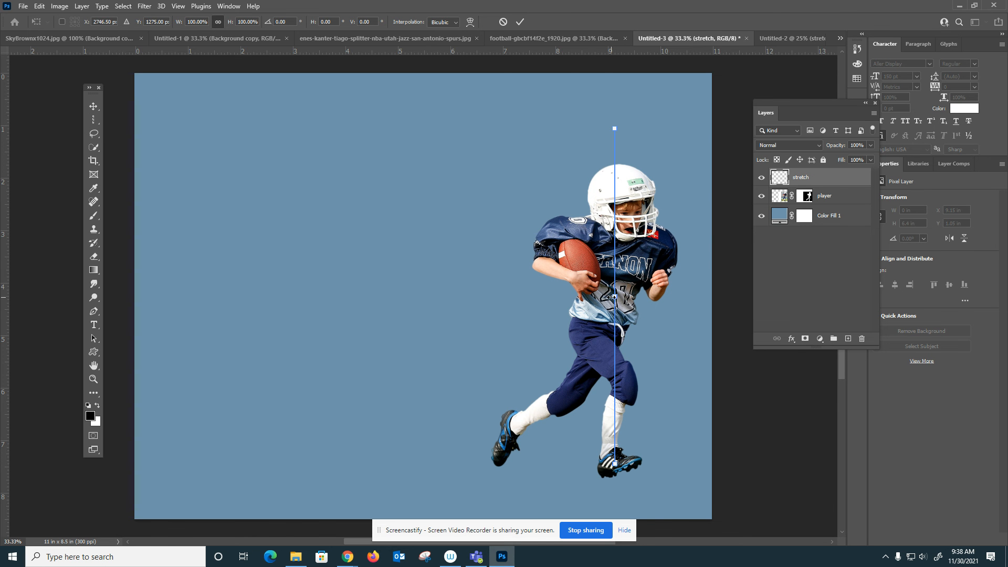
{"action": "left_click_drag", "start_coordinate": [612, 297], "coordinate": [133, 290]}
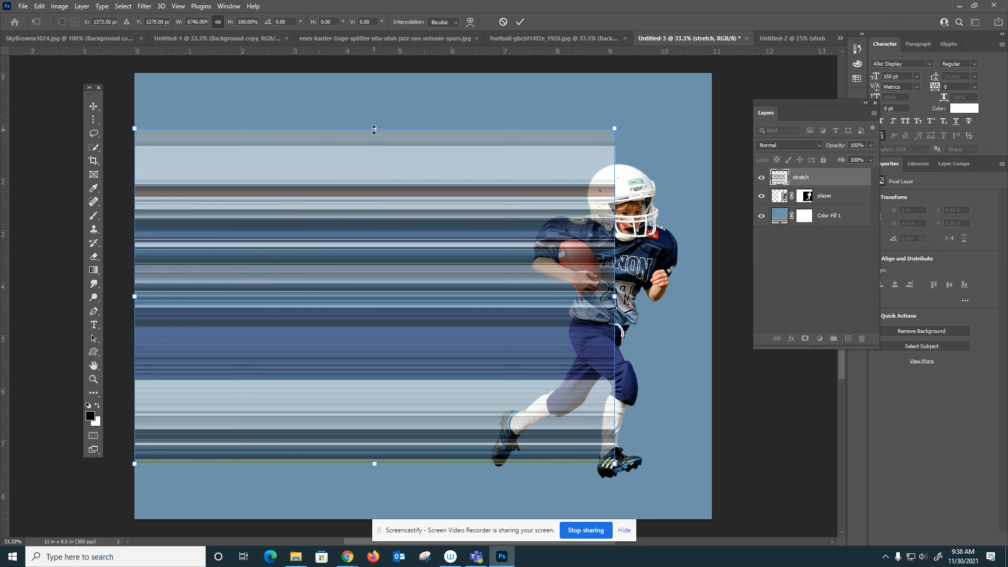
{"action": "left_click_drag", "start_coordinate": [374, 130], "coordinate": [362, 165]}
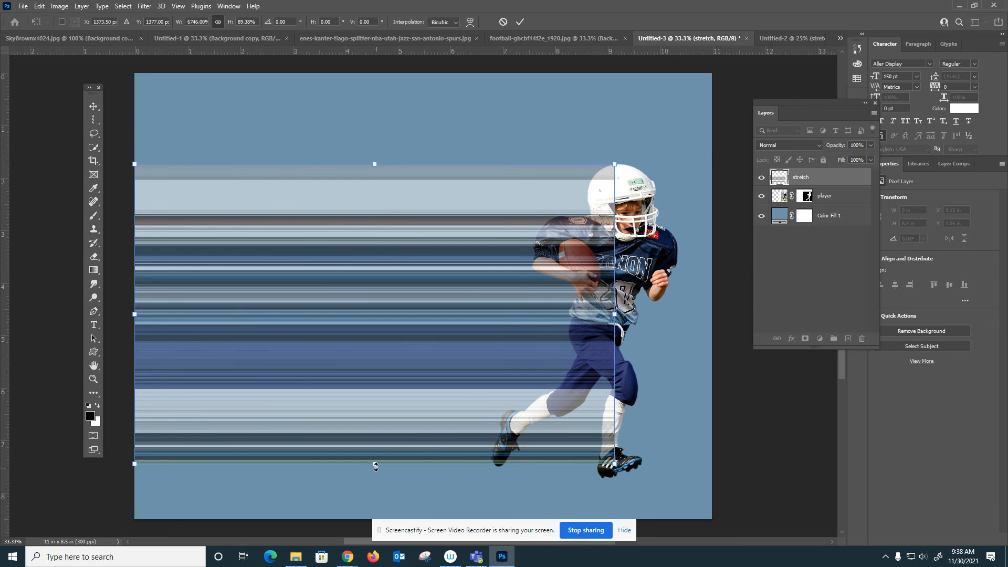
{"action": "left_click_drag", "start_coordinate": [376, 465], "coordinate": [375, 481]}
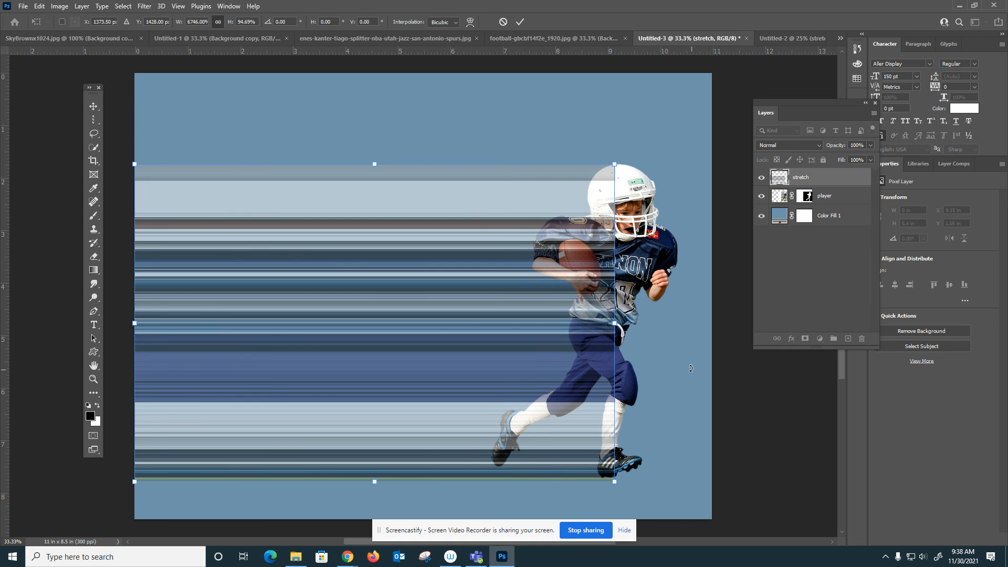
{"action": "key", "text": "Return"}
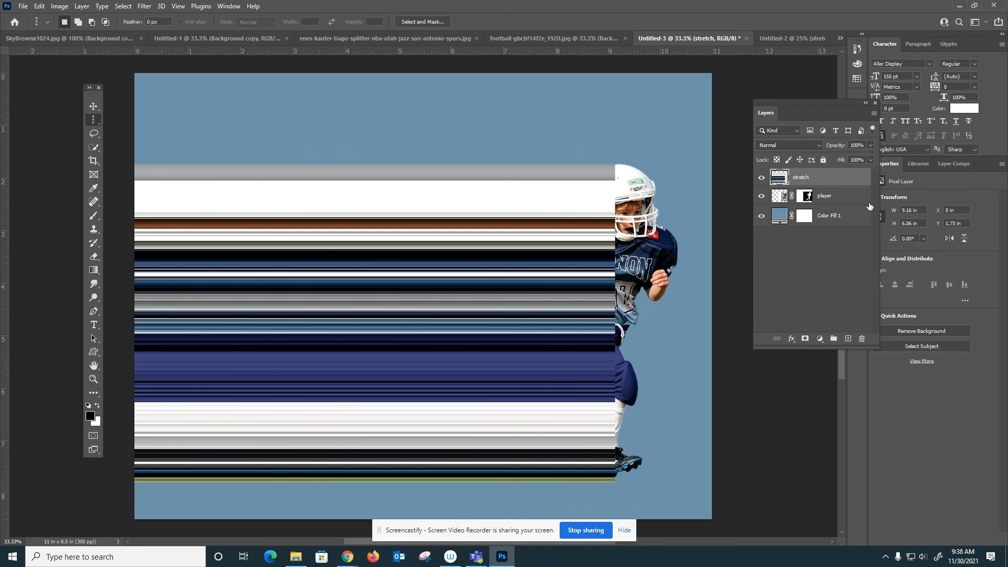
Step: Move the stretch layer beneath the player layer and keep it selected
{"action": "left_click_drag", "start_coordinate": [847, 182], "coordinate": [847, 204]}
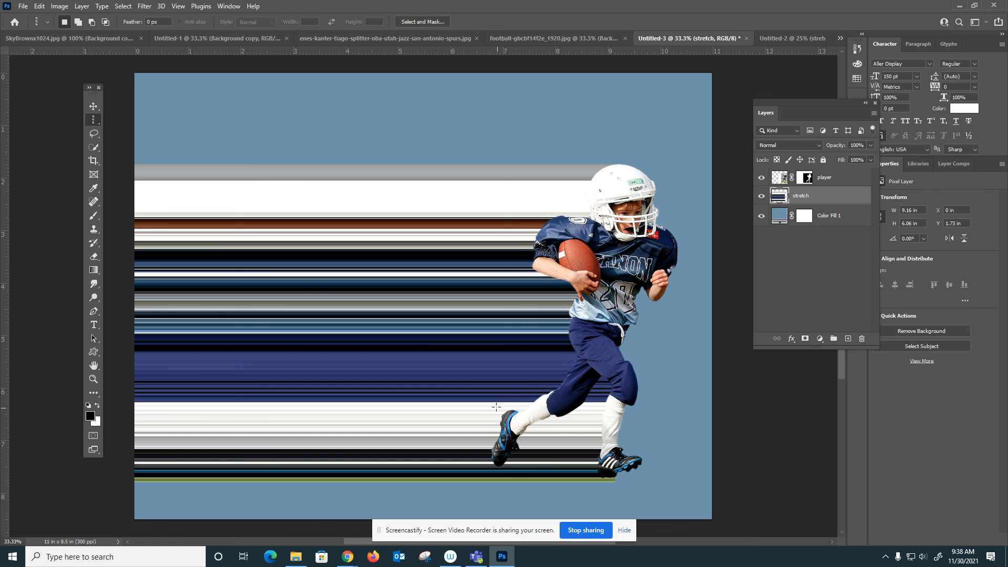
{"action": "left_click", "coordinate": [825, 184]}
{"action": "left_click", "coordinate": [819, 196]}
Step: Skew the stretch layer so that its left end rises at about 9.5°, keeping its right end behind the player
{"action": "key", "text": "ctrl+t"}
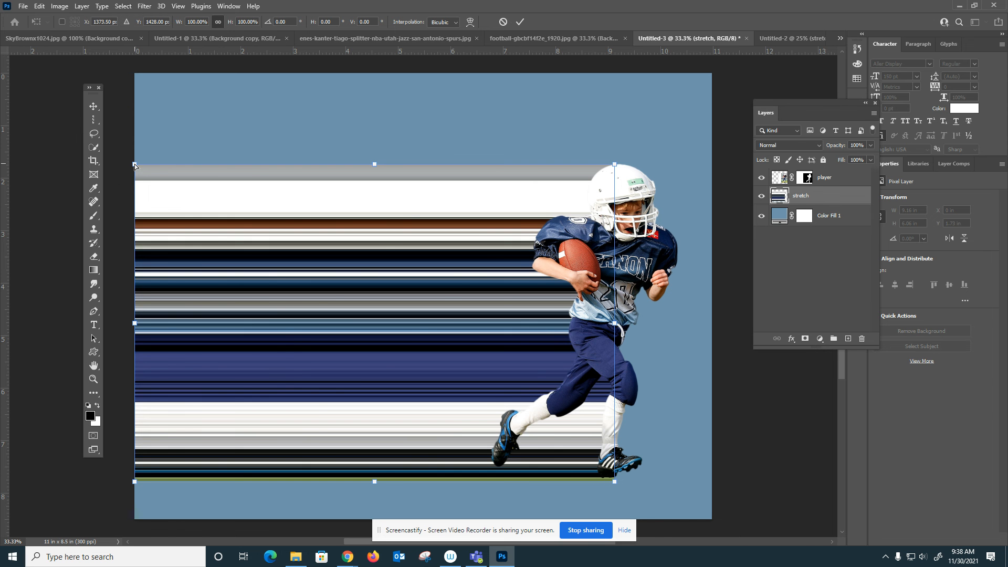
{"action": "left_click_drag", "start_coordinate": [134, 165], "coordinate": [135, 85]}
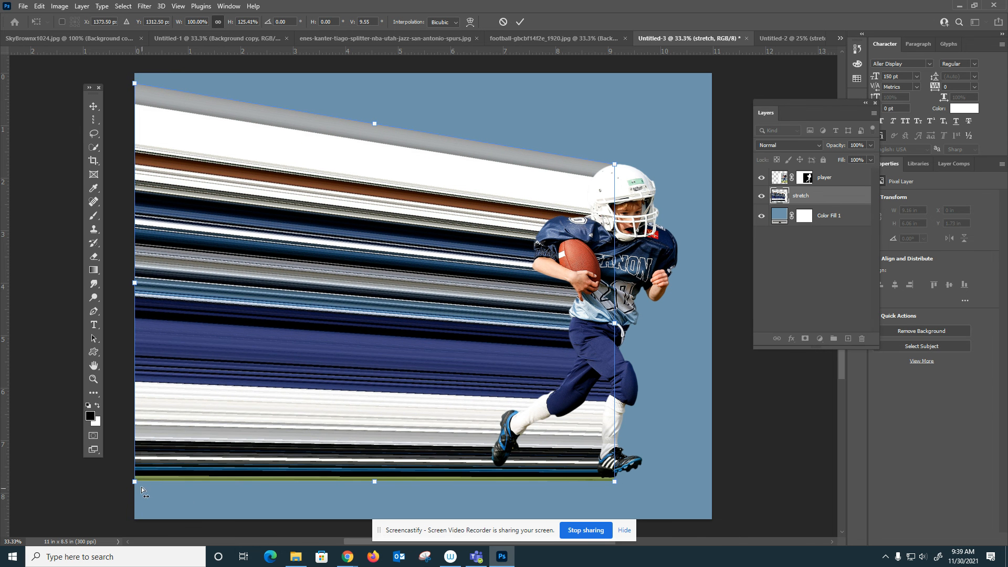
{"action": "left_click_drag", "start_coordinate": [133, 483], "coordinate": [132, 405]}
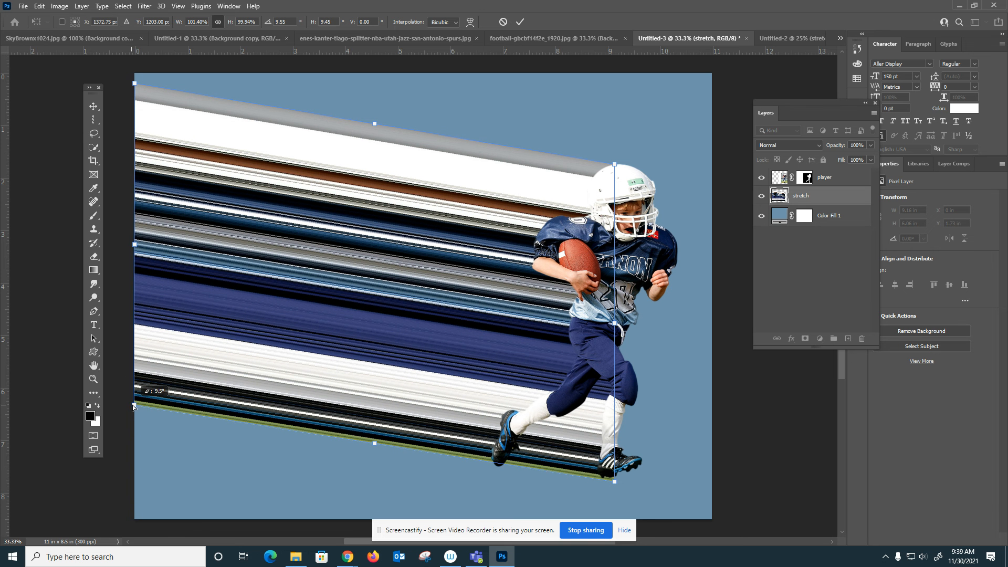
{"action": "left_click_drag", "start_coordinate": [132, 405], "coordinate": [132, 404]}
{"action": "key", "text": "Return"}
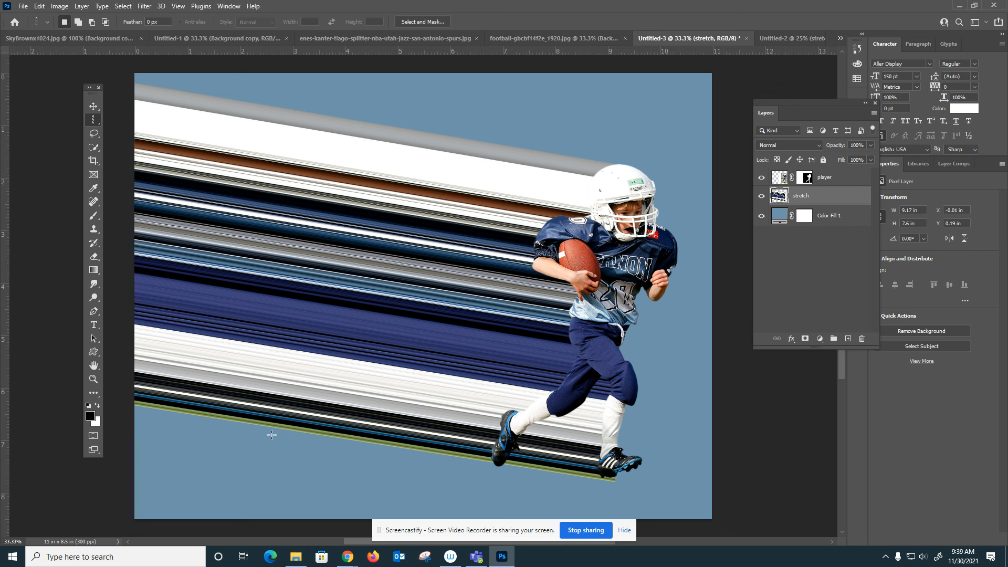
Step: Add the player's first name as white 150 pt Aller Display text over the lower stripes, at about X 0.49 in, Y 5.49 in
{"action": "left_click", "coordinate": [94, 325]}
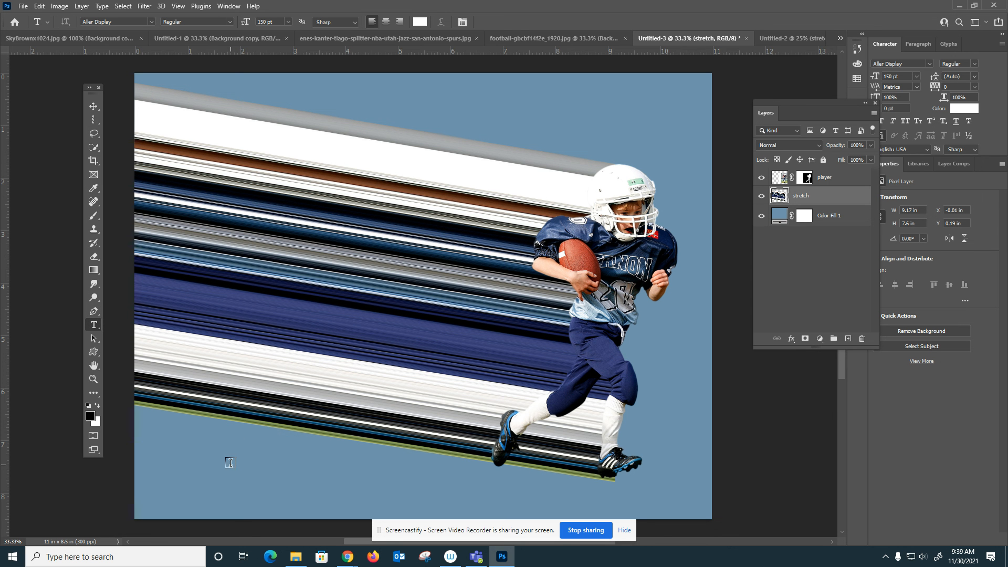
{"action": "left_click", "coordinate": [208, 454]}
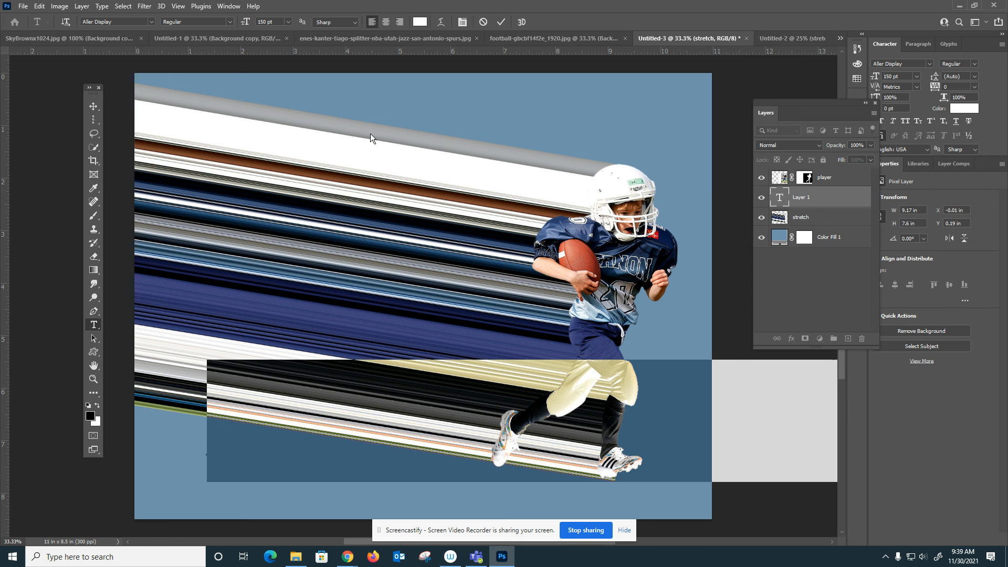
{"action": "type", "text": "Tyson"}
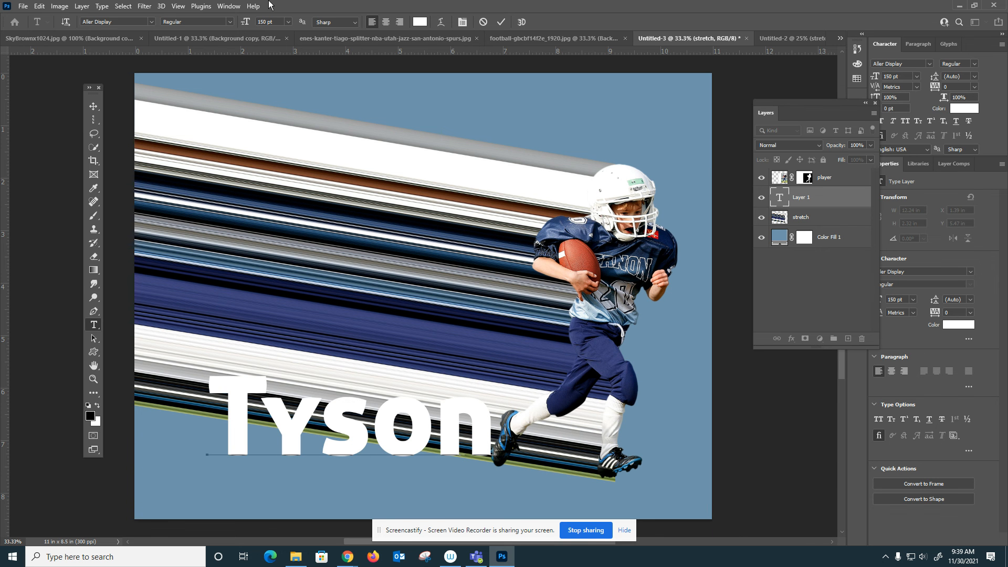
{"action": "left_click", "coordinate": [94, 106]}
{"action": "left_click_drag", "start_coordinate": [367, 438], "coordinate": [312, 435]}
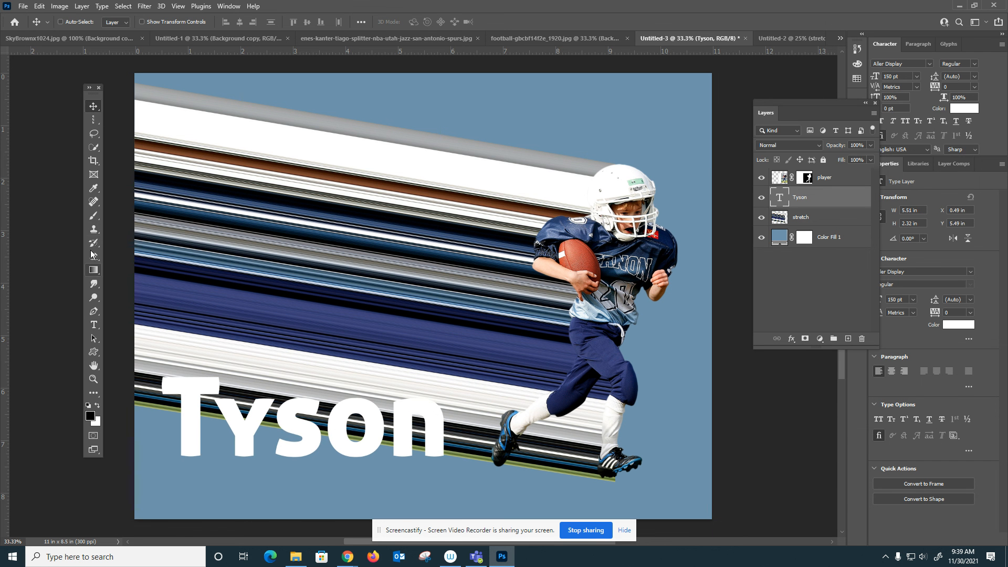
Step: Add a separate "20" text below the player's name and move the name up to about X 0.4 in, Y 4.99 in
{"action": "left_click", "coordinate": [94, 324]}
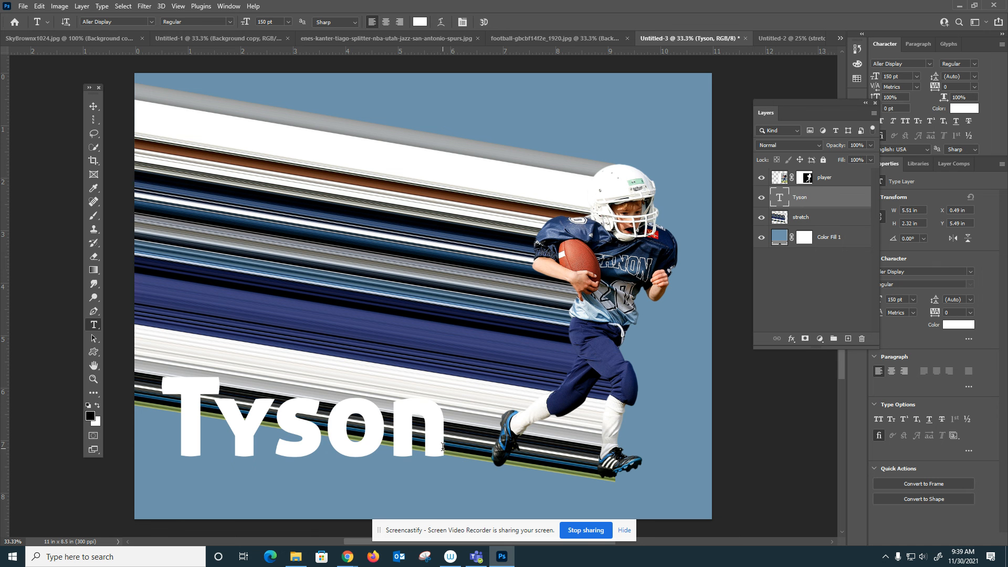
{"action": "left_click", "coordinate": [297, 489]}
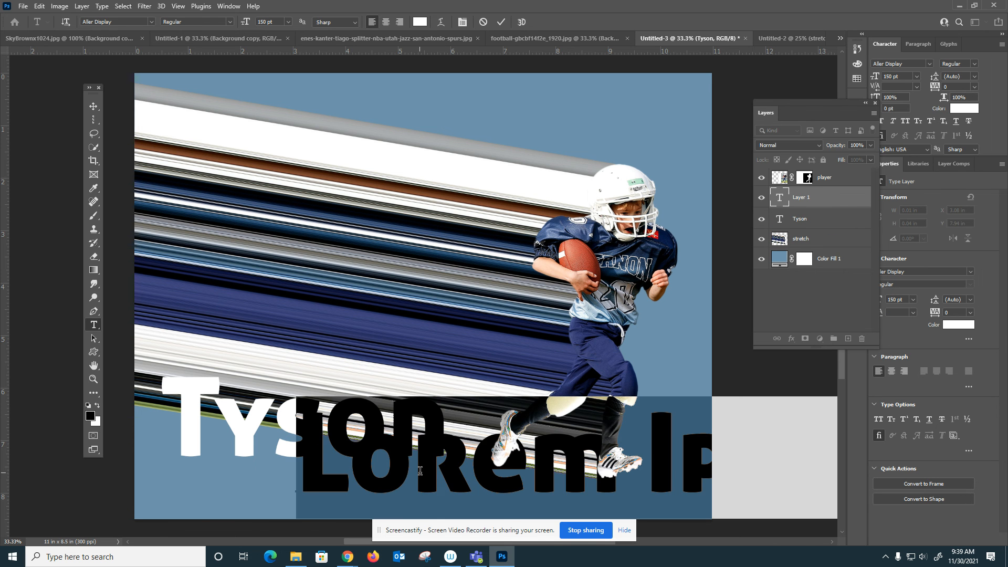
{"action": "type", "text": "20"}
{"action": "key", "text": "ctrl+Return"}
{"action": "left_click", "coordinate": [94, 106]}
{"action": "left_click_drag", "start_coordinate": [343, 478], "coordinate": [390, 498]}
{"action": "left_click", "coordinate": [823, 225]}
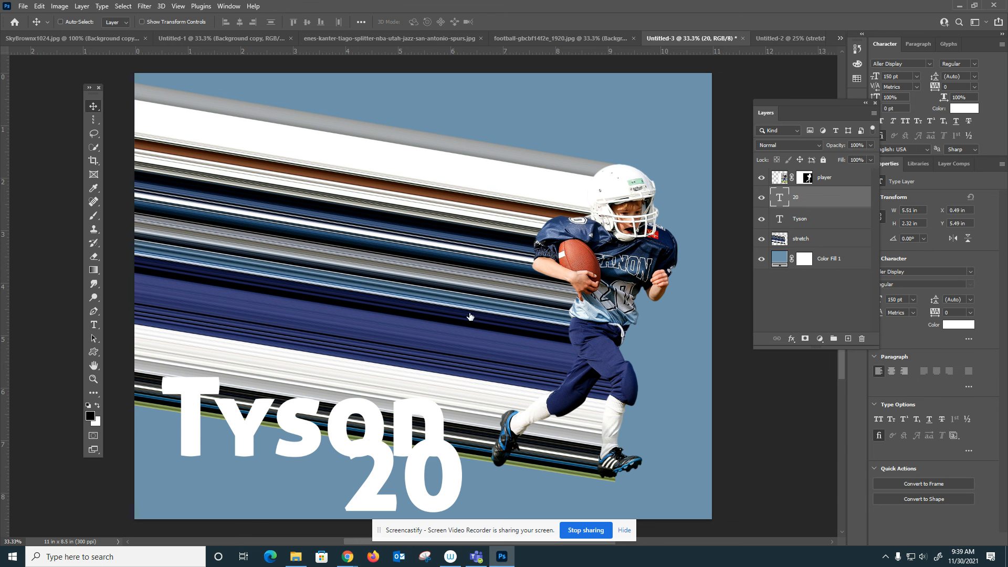
{"action": "left_click_drag", "start_coordinate": [400, 431], "coordinate": [395, 406]}
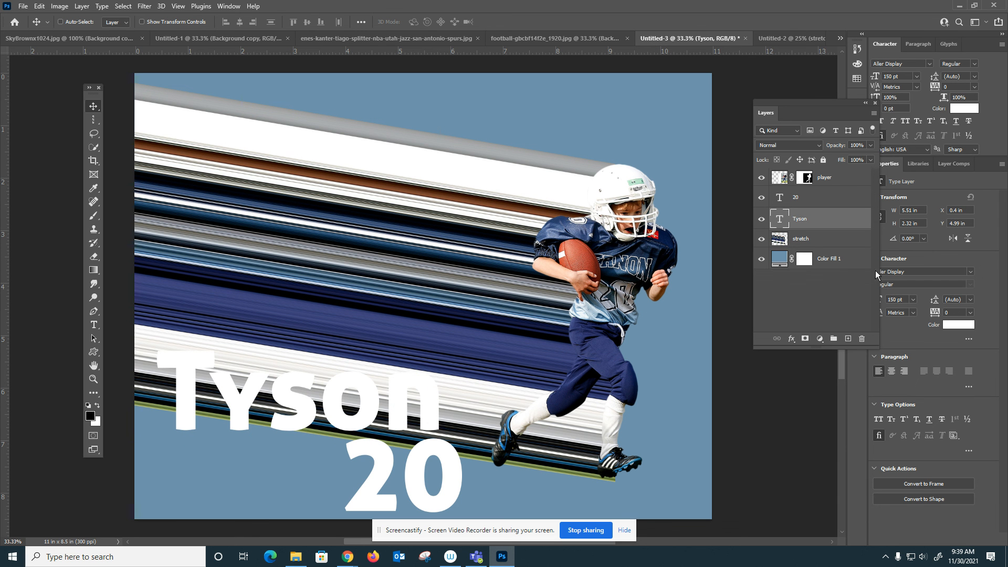
Step: Add a Stroke layer effect with a gradient fill to the player's name text layer
{"action": "double_click", "coordinate": [800, 218]}
{"action": "left_click", "coordinate": [850, 218]}
{"action": "key", "text": "space"}
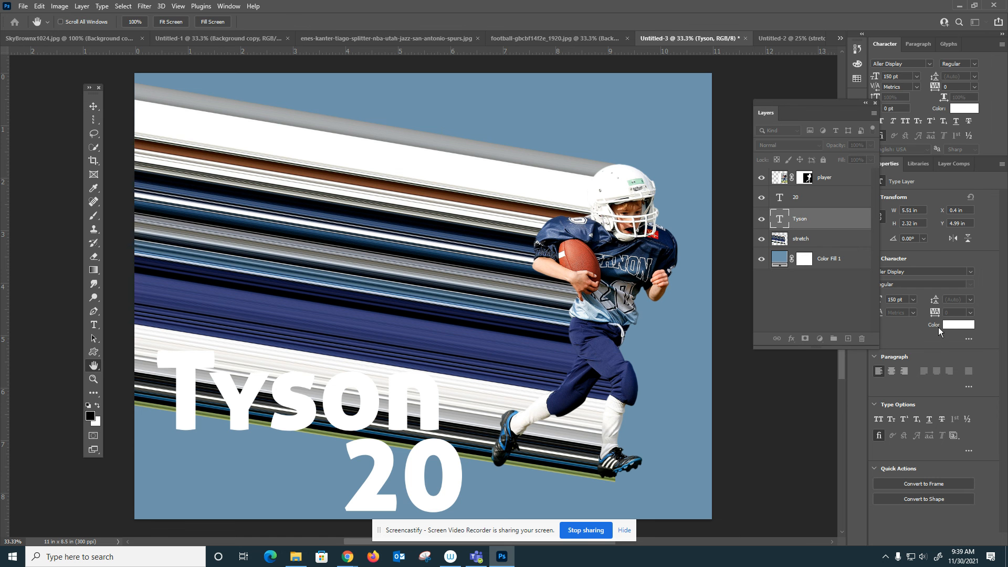
{"action": "left_click_drag", "start_coordinate": [671, 68], "coordinate": [486, 1]}
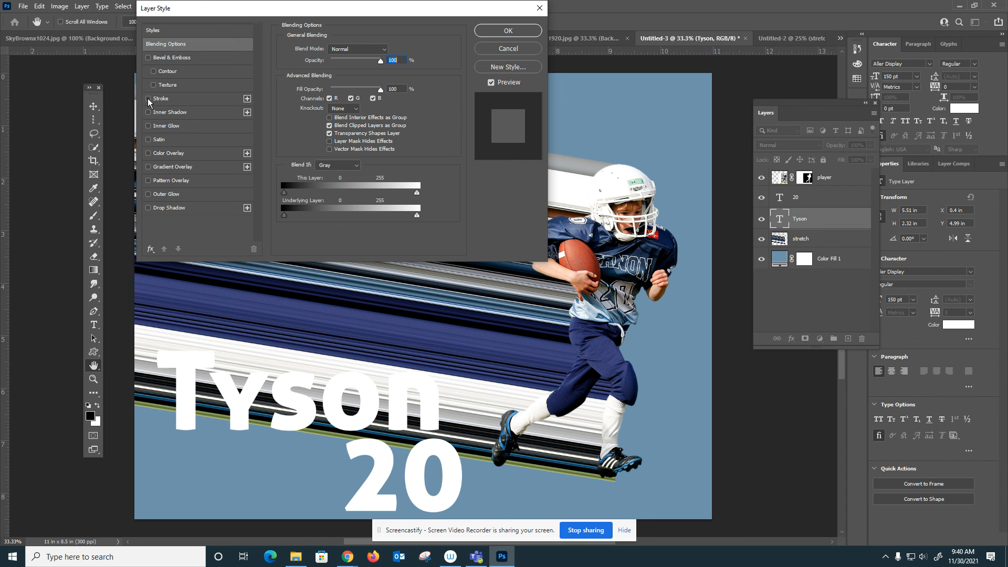
{"action": "left_click", "coordinate": [163, 99]}
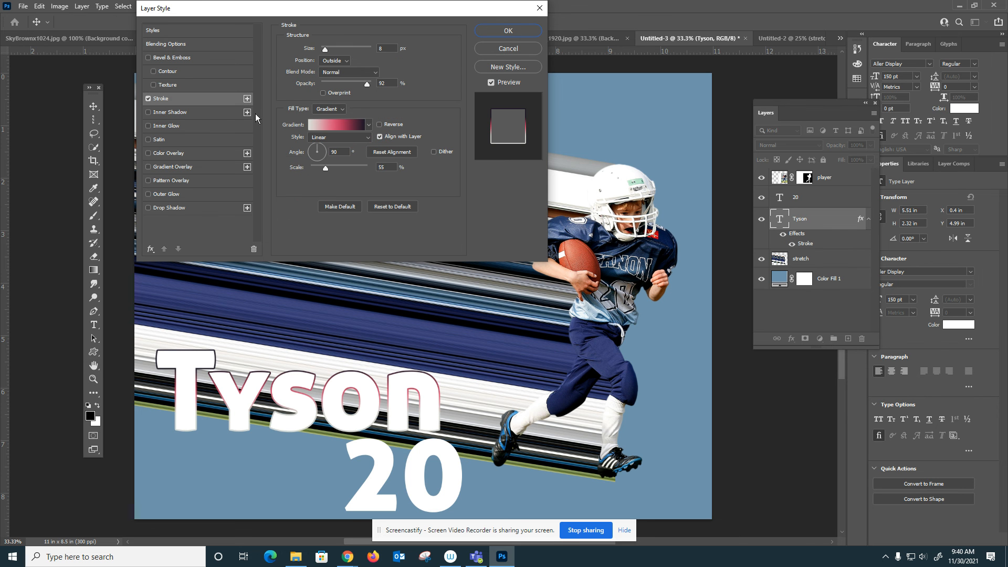
Step: Try several Blues gradient presets for the name's stroke and choose the dark slate-to-medium-blue one in the group's last row
{"action": "left_click", "coordinate": [368, 127]}
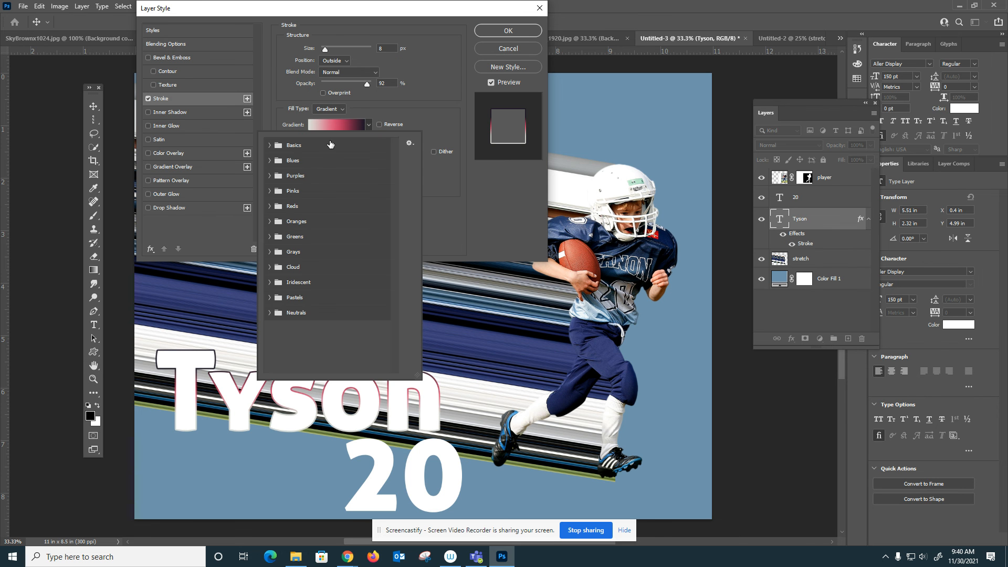
{"action": "left_click", "coordinate": [267, 160]}
{"action": "left_click", "coordinate": [316, 193]}
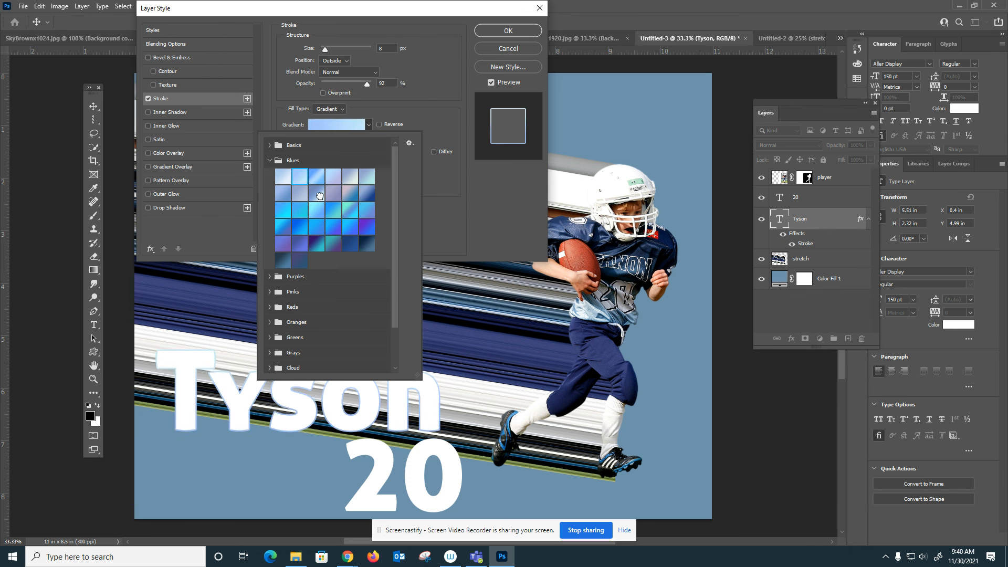
{"action": "left_click", "coordinate": [337, 200]}
{"action": "left_click", "coordinate": [347, 227]}
{"action": "left_click", "coordinate": [364, 249]}
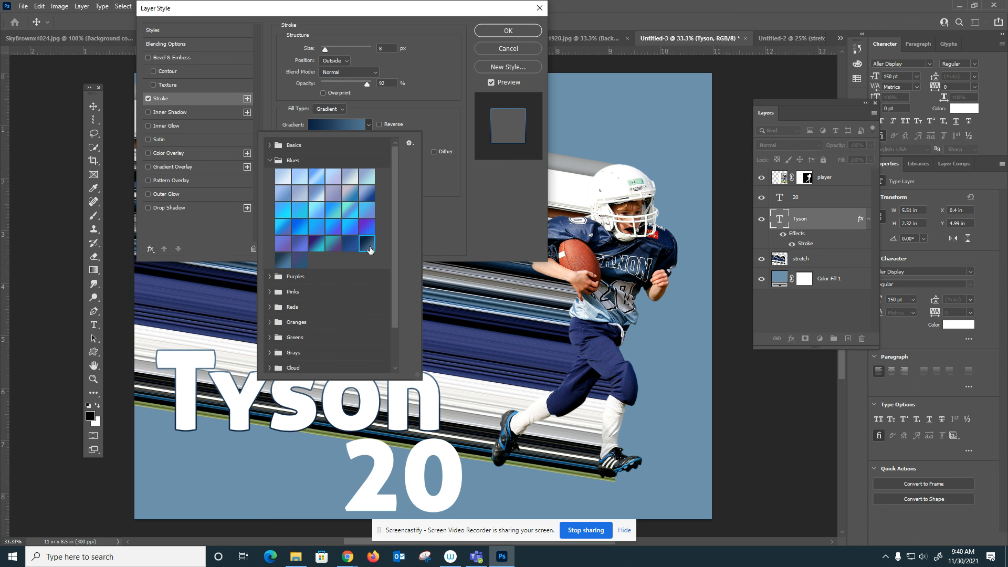
{"action": "left_click", "coordinate": [282, 260]}
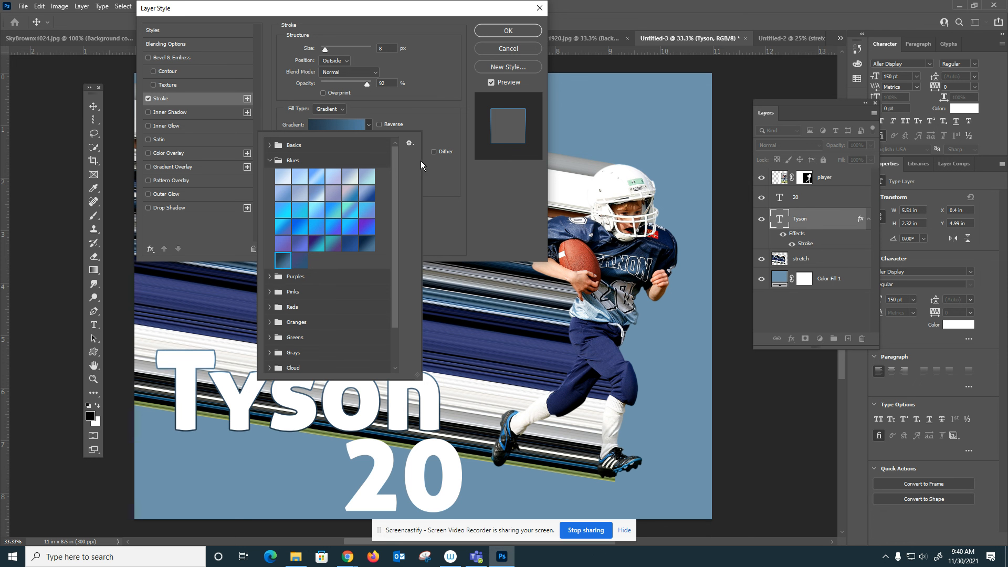
{"action": "left_click", "coordinate": [409, 99]}
Step: Set the name's stroke size to 18 px and try the Inside and Center positions before choosing Outside
{"action": "left_click_drag", "start_coordinate": [326, 50], "coordinate": [329, 52]}
{"action": "left_click", "coordinate": [333, 61]}
{"action": "left_click", "coordinate": [333, 77]}
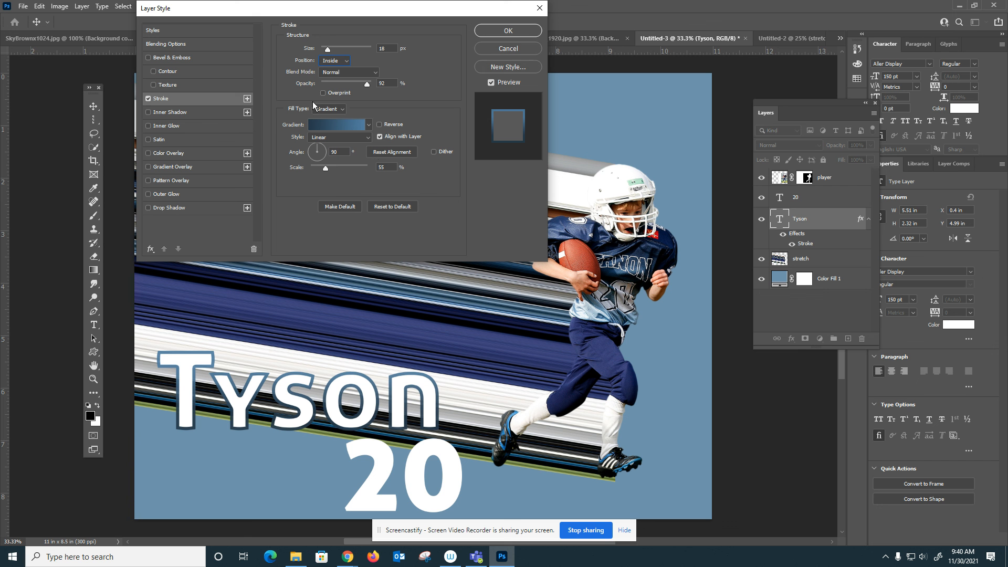
{"action": "left_click", "coordinate": [339, 62]}
{"action": "left_click", "coordinate": [336, 85]}
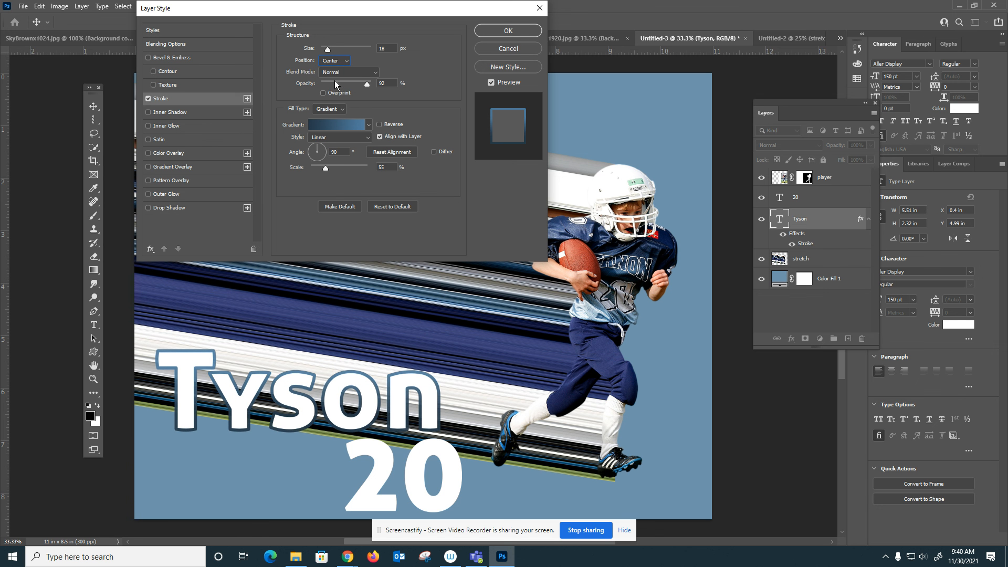
{"action": "left_click", "coordinate": [339, 62]}
{"action": "left_click", "coordinate": [338, 70]}
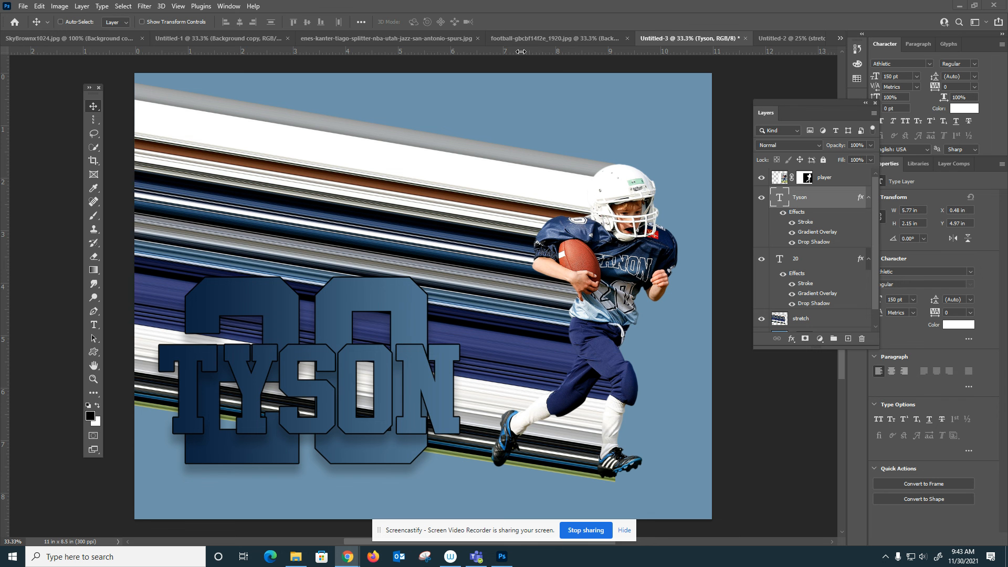
Step: Review the other open documents, including the navy stretch version and the player cutout, and return to the light-blue poster
{"action": "left_click", "coordinate": [52, 36]}
{"action": "left_click", "coordinate": [285, 42]}
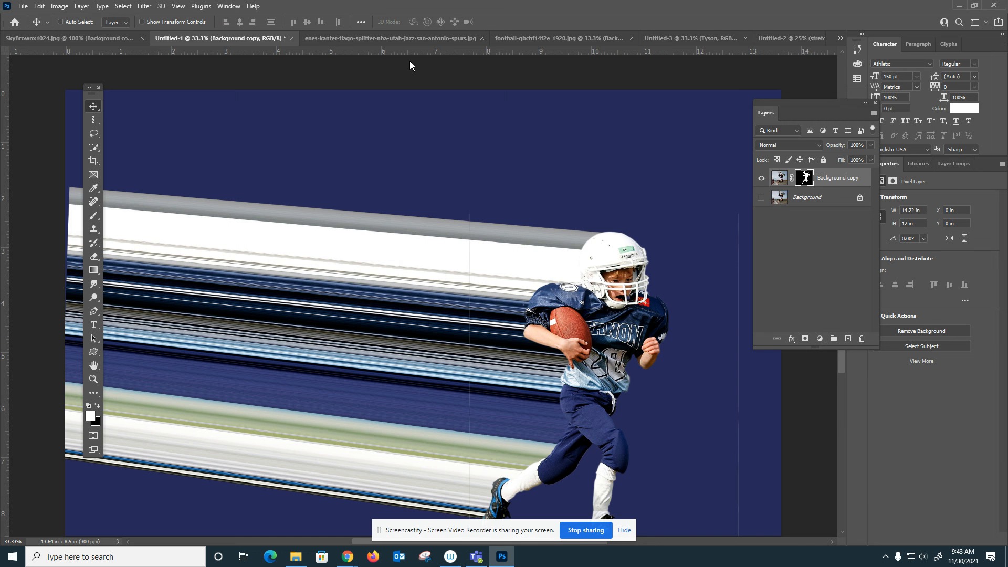
{"action": "left_click", "coordinate": [407, 36]}
{"action": "left_click", "coordinate": [562, 36]}
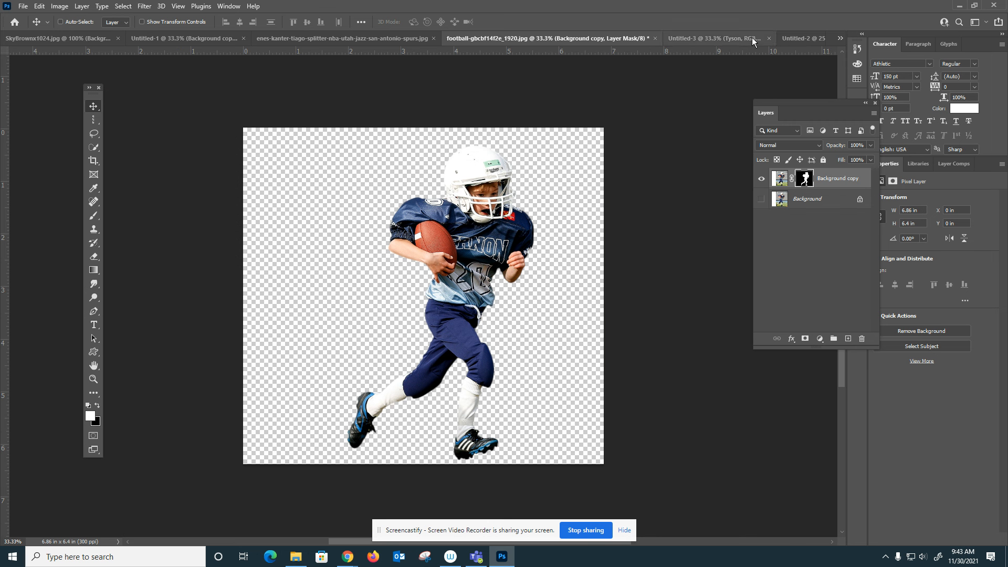
{"action": "left_click", "coordinate": [752, 38]}
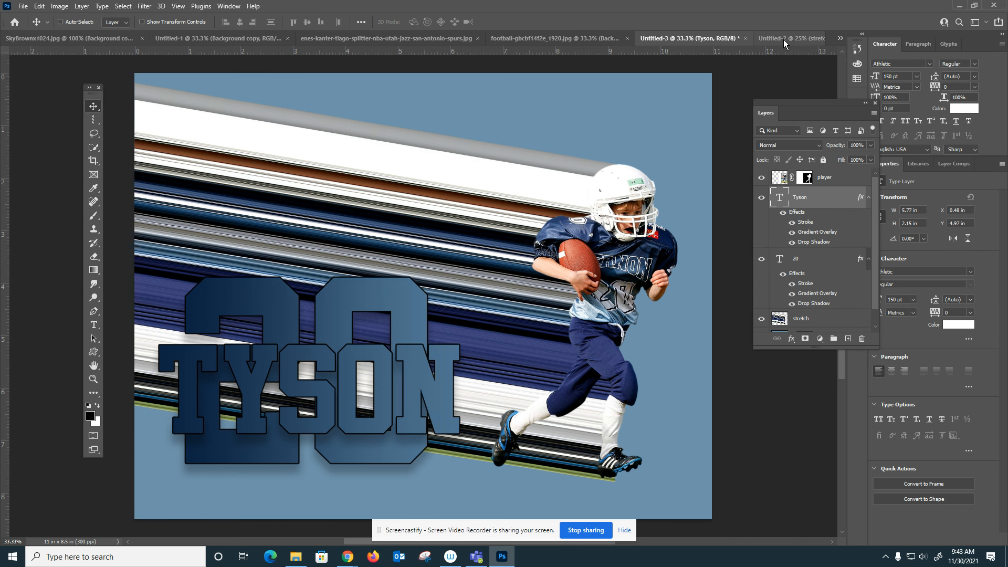